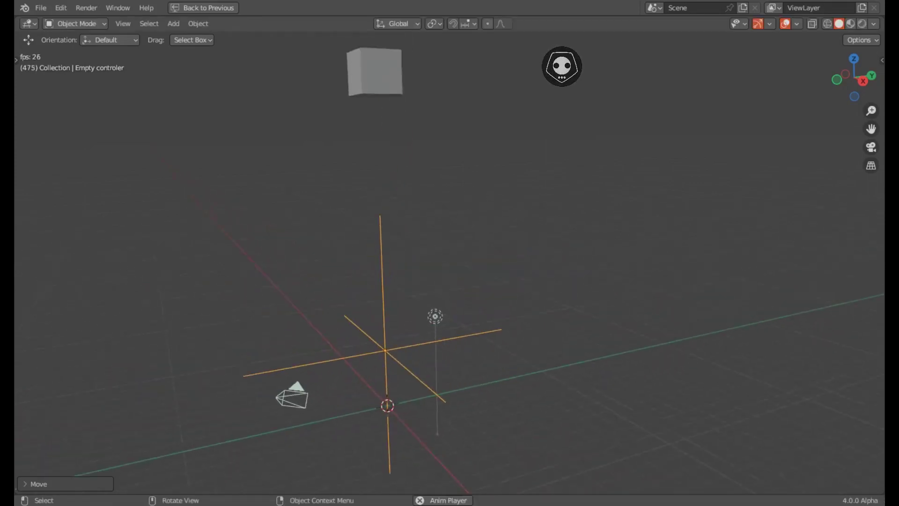
# - Rotate the empty controller around Z, then raise it along Z to demo the ratchet
pyautogui.press('r')
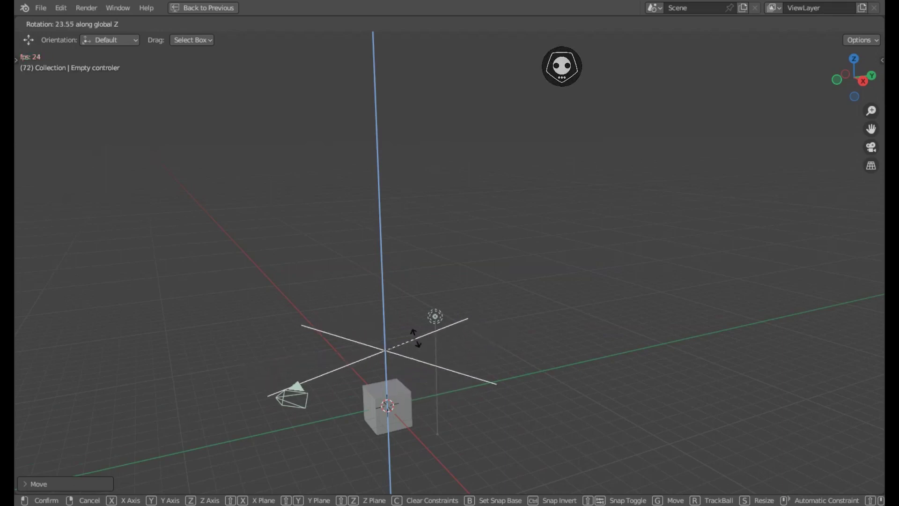
pyautogui.click(431, 343)
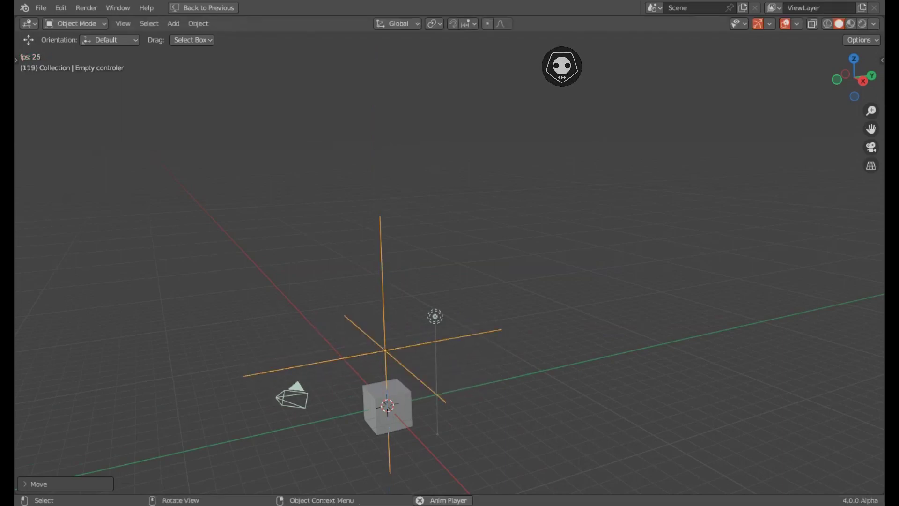
pyautogui.press('g')
pyautogui.press('z')
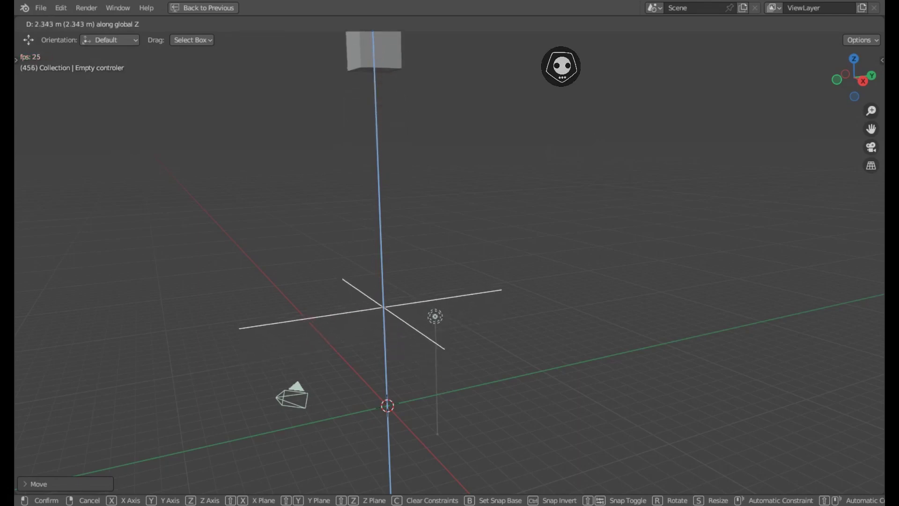
pyautogui.press('Return')
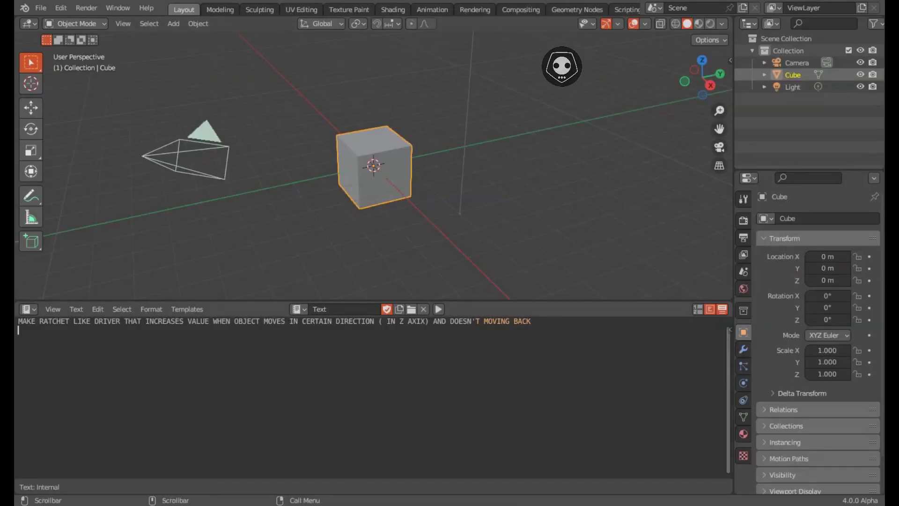
# - Enlarge the Text Editor font and add 'in geometry node' to the task note
pyautogui.press('Return')
pyautogui.keyDown('ctrl'); pyautogui.scroll(3, 369, 398); pyautogui.keyUp('ctrl')
pyautogui.keyDown('ctrl'); pyautogui.scroll(1, 369, 398); pyautogui.keyUp('ctrl')
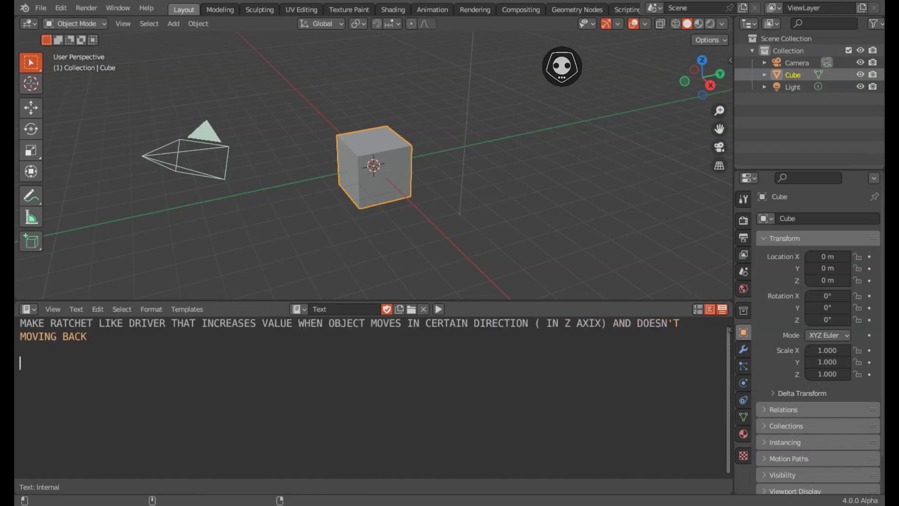
pyautogui.keyDown('ctrl'); pyautogui.scroll(1, 370, 398); pyautogui.keyUp('ctrl')
pyautogui.keyDown('ctrl'); pyautogui.scroll(1, 370, 398); pyautogui.keyUp('ctrl')
pyautogui.keyDown('ctrl'); pyautogui.scroll(1, 369, 398); pyautogui.keyUp('ctrl')
pyautogui.keyDown('ctrl'); pyautogui.scroll(1, 370, 398); pyautogui.keyUp('ctrl')
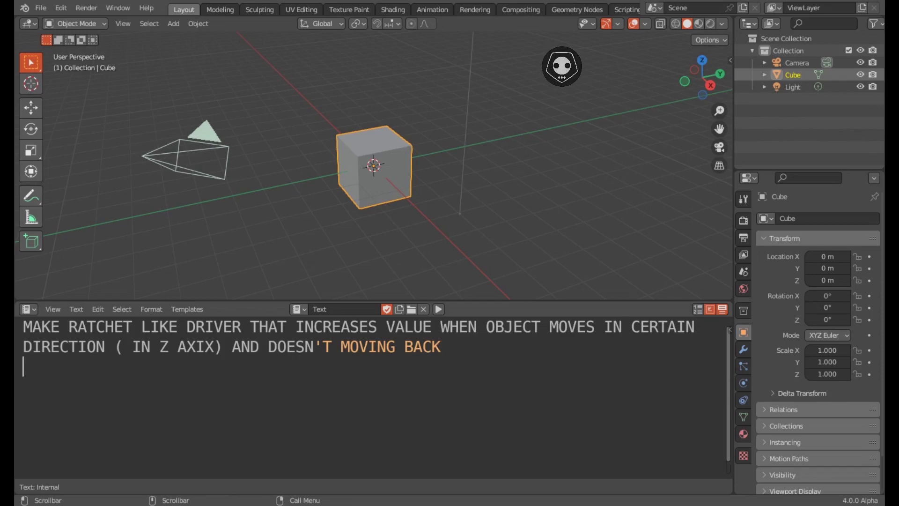
pyautogui.write('i')
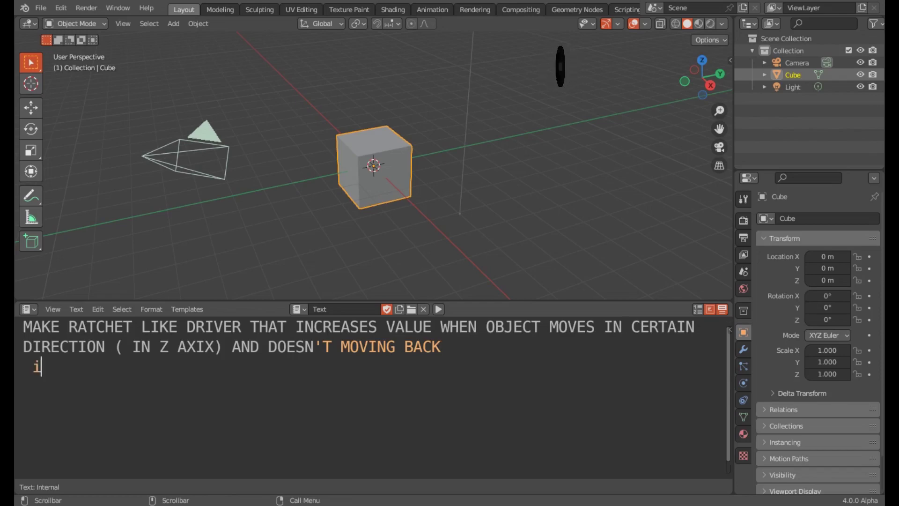
pyautogui.write('n geometry ')
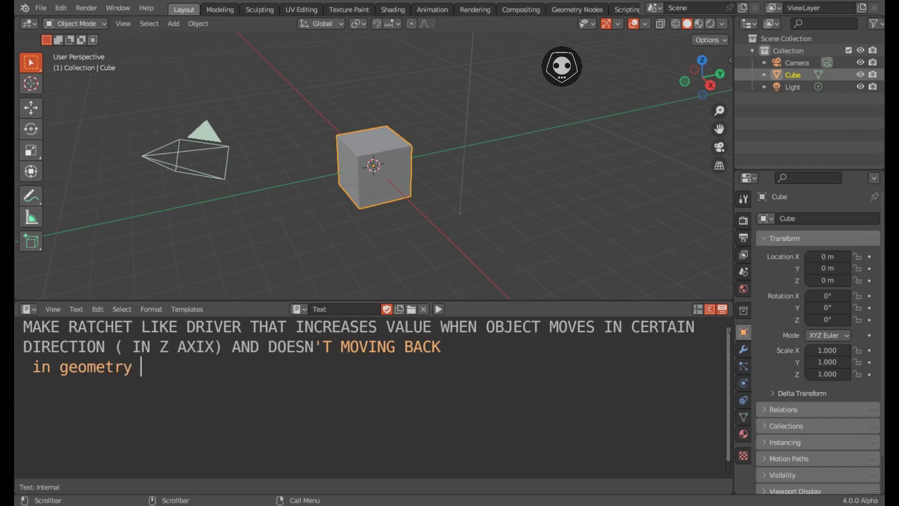
pyautogui.write('node')
pyautogui.press('Return')
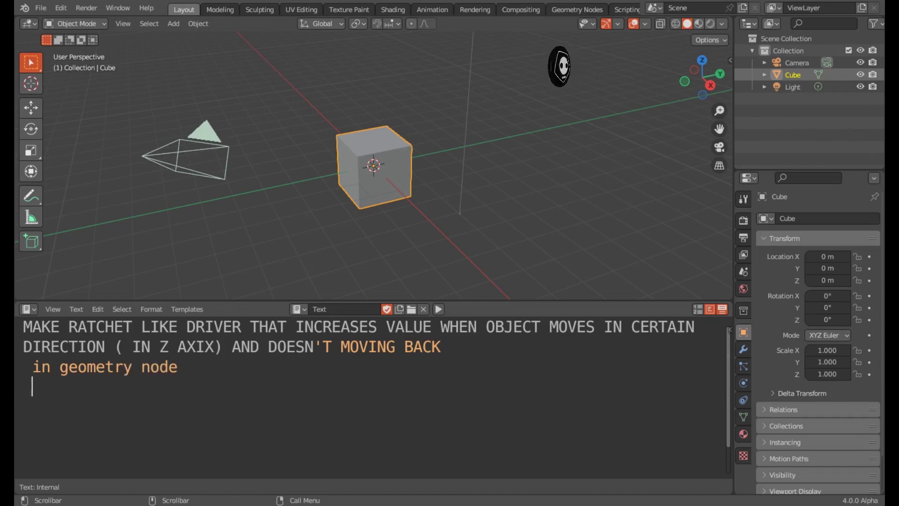
# - Complete the note's line with 'v 4.0.0', checking the timeline area along the way
pyautogui.hotkey('shift', 'F12')
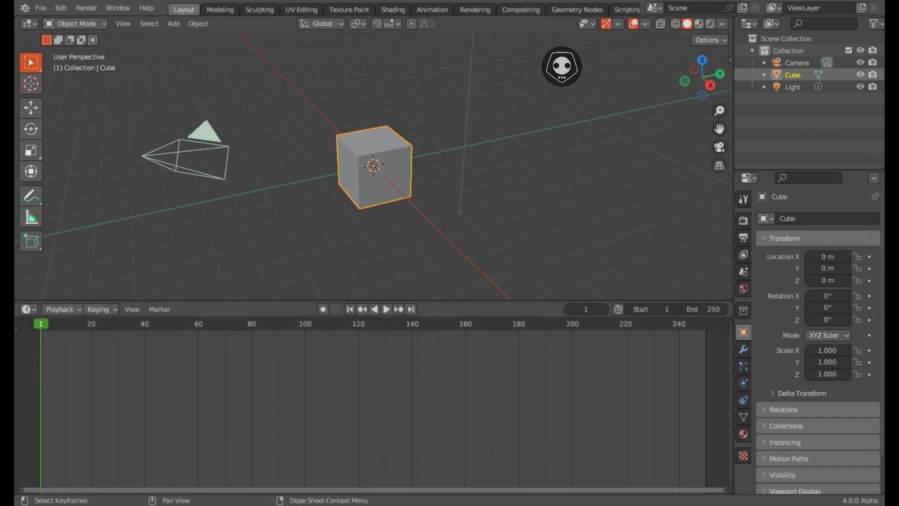
pyautogui.moveTo(375, 300); pyautogui.dragTo(374, 295)
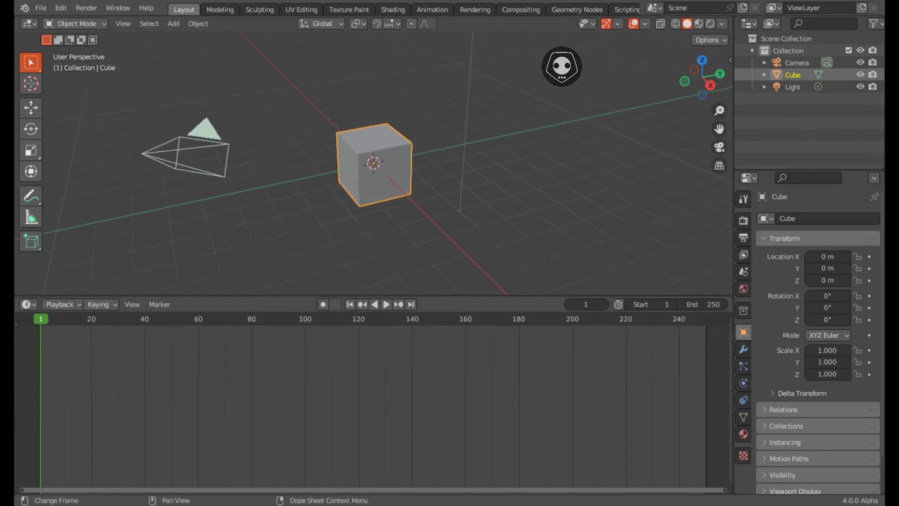
pyautogui.hotkey('shift', 'F11')
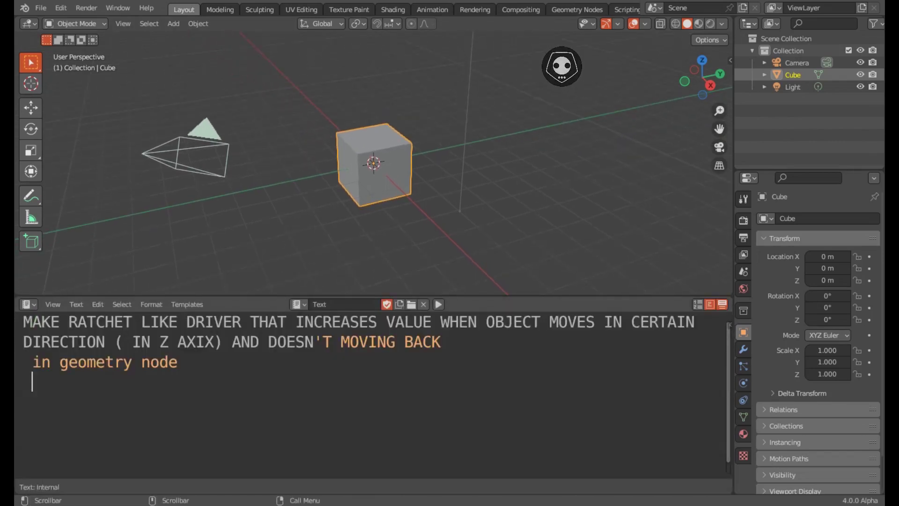
pyautogui.press('BackSpace')
pyautogui.write('v ')
pyautogui.write('4.')
pyautogui.write('0.0')
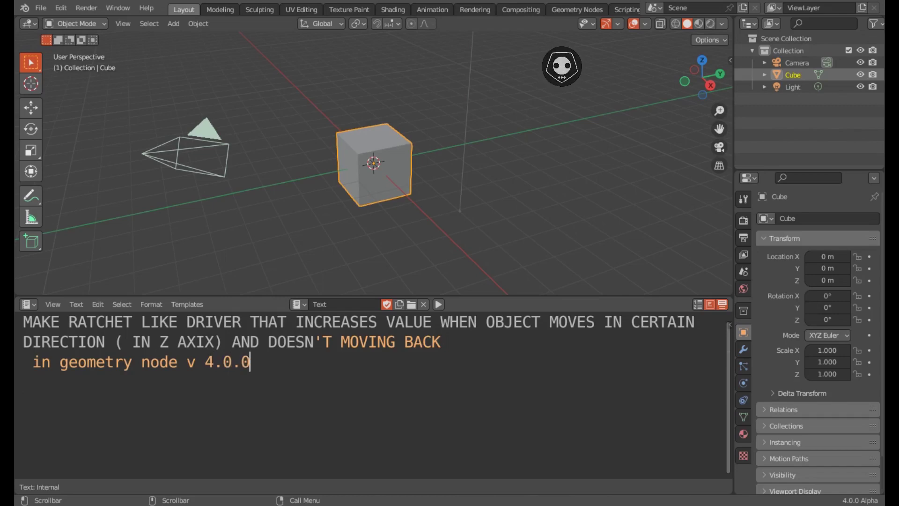
# - Save the file as RATCHET LIKE DRIVER.blend with a thin timeline strip below
pyautogui.hotkey('ctrl', 's')
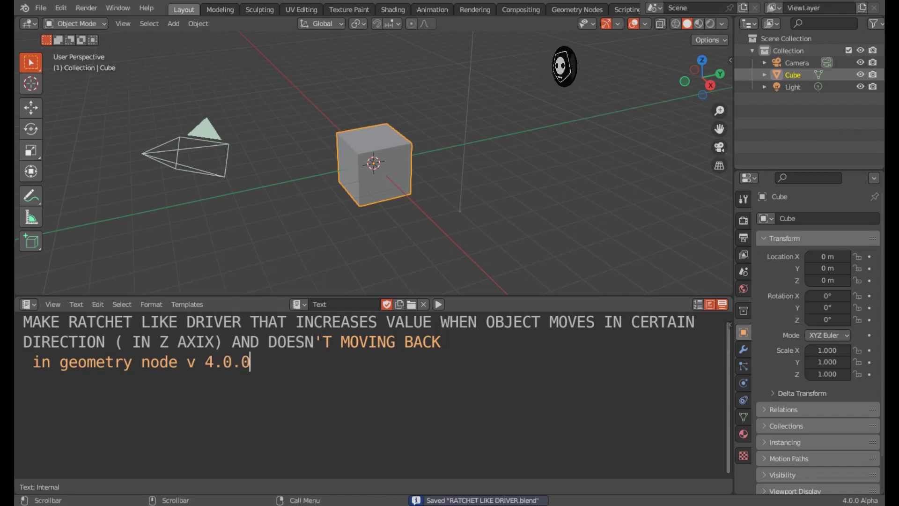
pyautogui.hotkey('shift', 'F12')
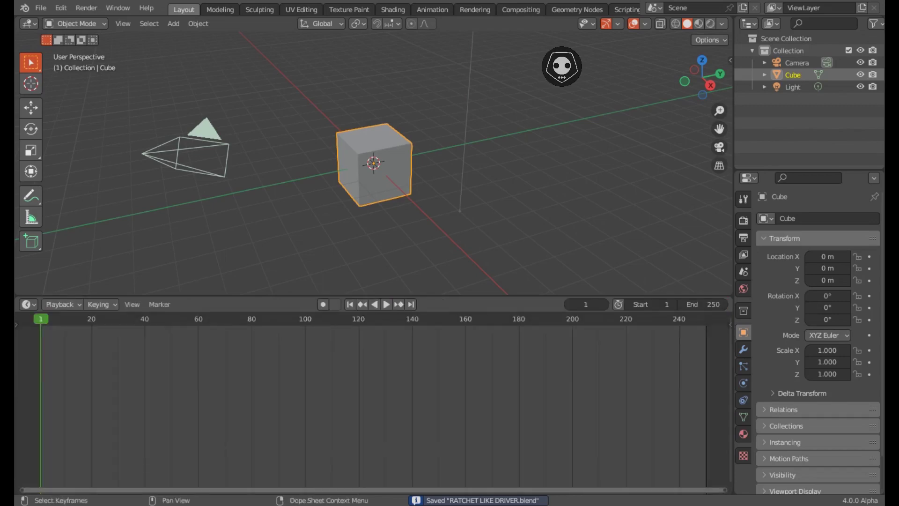
pyautogui.moveTo(374, 298); pyautogui.dragTo(375, 430)
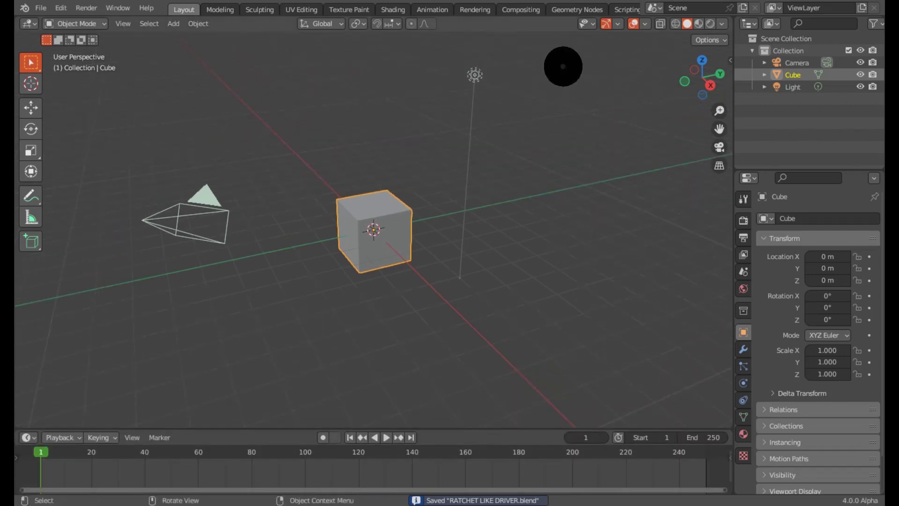
# - Give the cube a new Geometry Nodes group and spread Group Input and Group Output apart
pyautogui.click(576, 9)
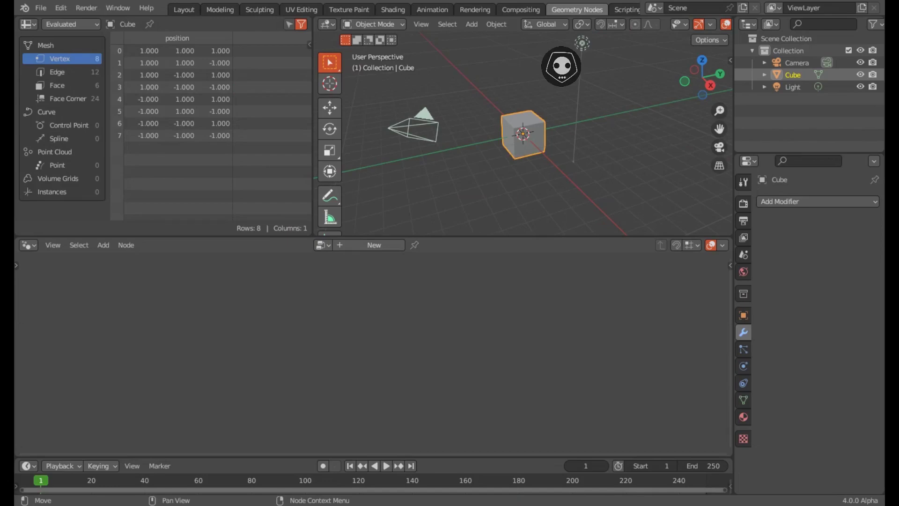
pyautogui.click(374, 244)
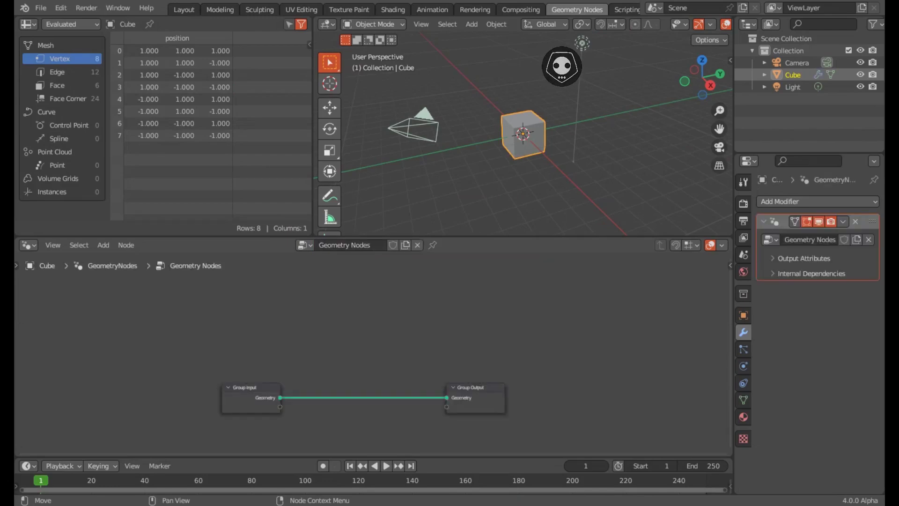
pyautogui.moveTo(248, 387); pyautogui.dragTo(217, 358)
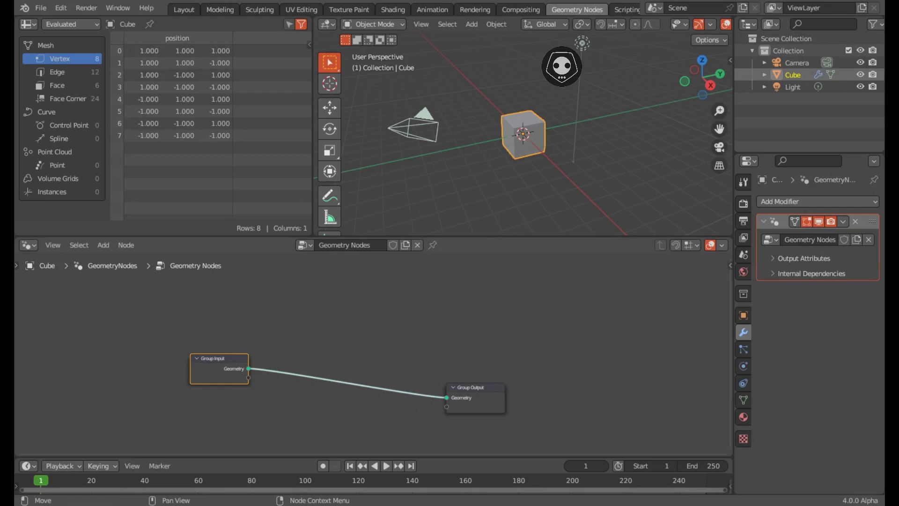
pyautogui.scroll(1, 373, 353)
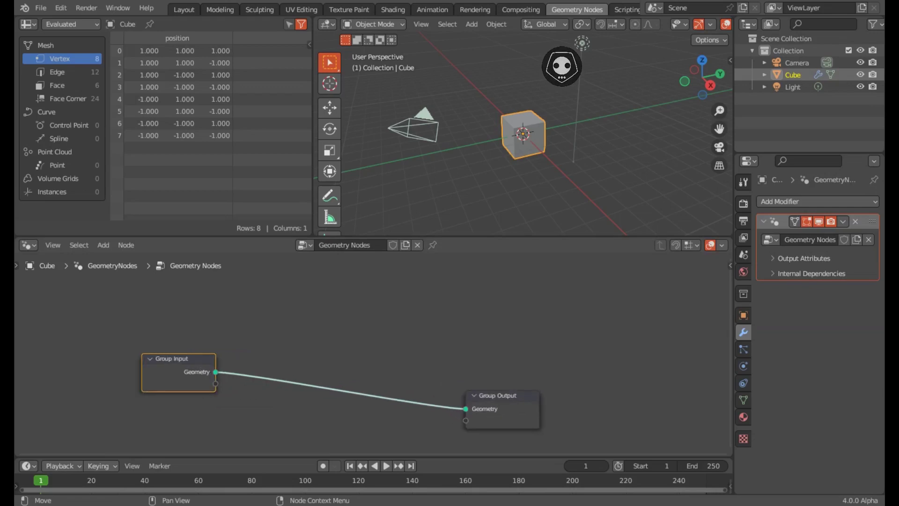
pyautogui.moveTo(501, 396); pyautogui.dragTo(519, 360)
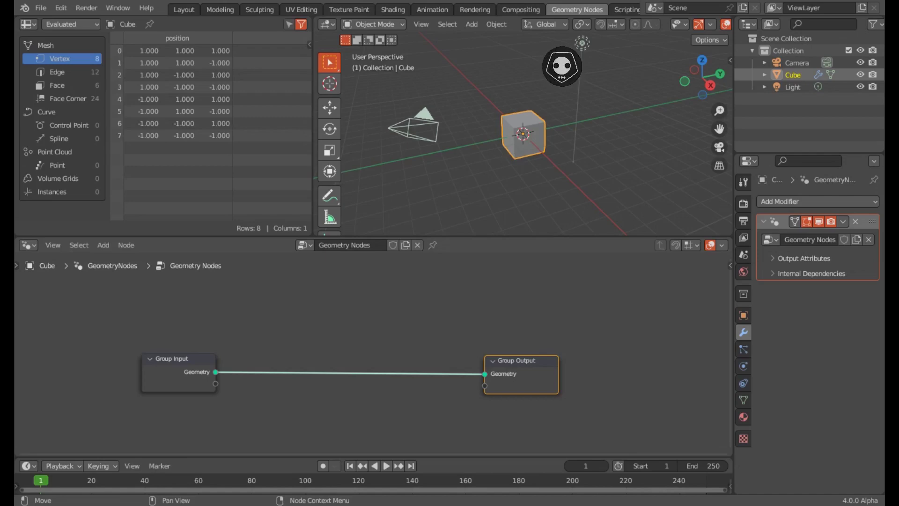
pyautogui.hotkey('alt', 'a')
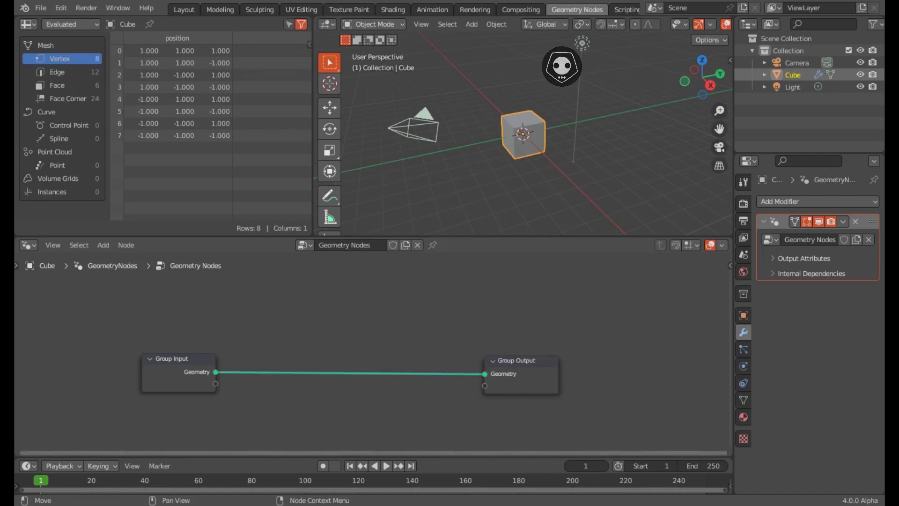
pyautogui.scroll(-2, 373, 356)
pyautogui.scroll(1, 416, 374)
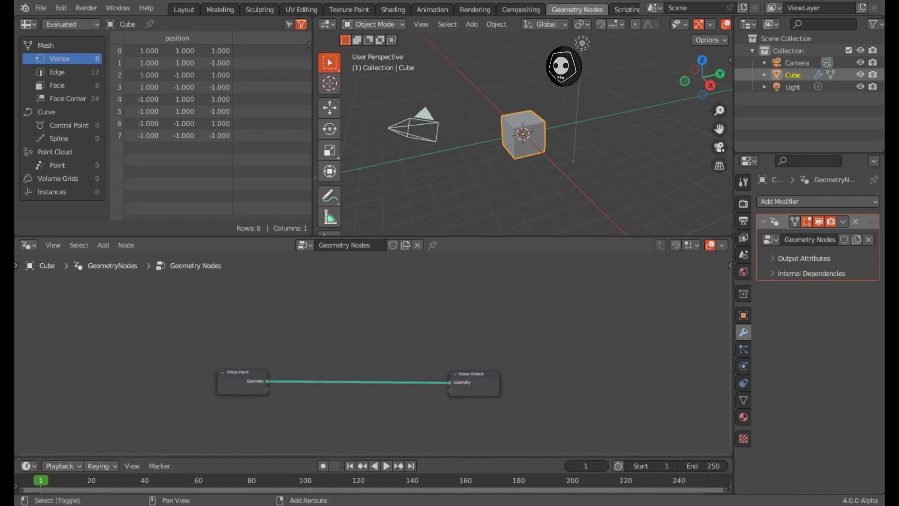
pyautogui.scroll(1, 416, 374)
pyautogui.scroll(1, 416, 374)
# - Add a Simulation Zone wired between Group Input and Group Output geometry
pyautogui.hotkey('shift', 'a')
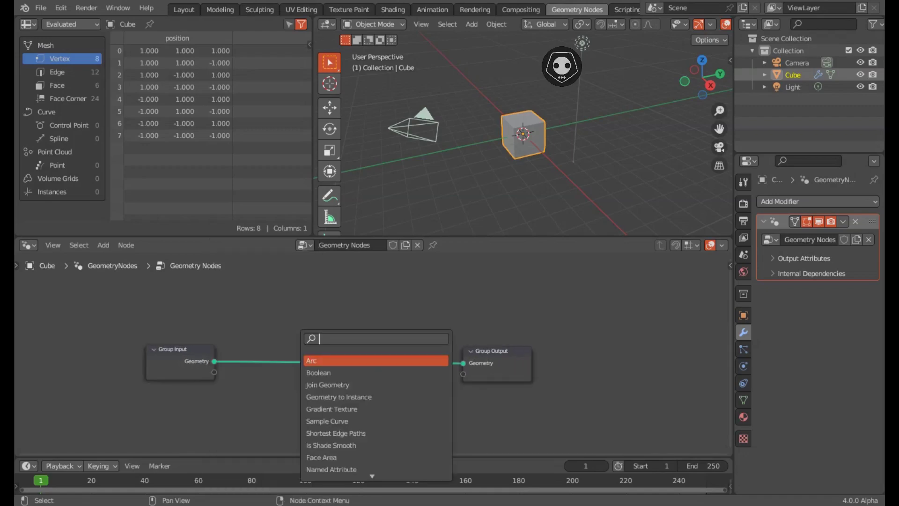
pyautogui.write('simu')
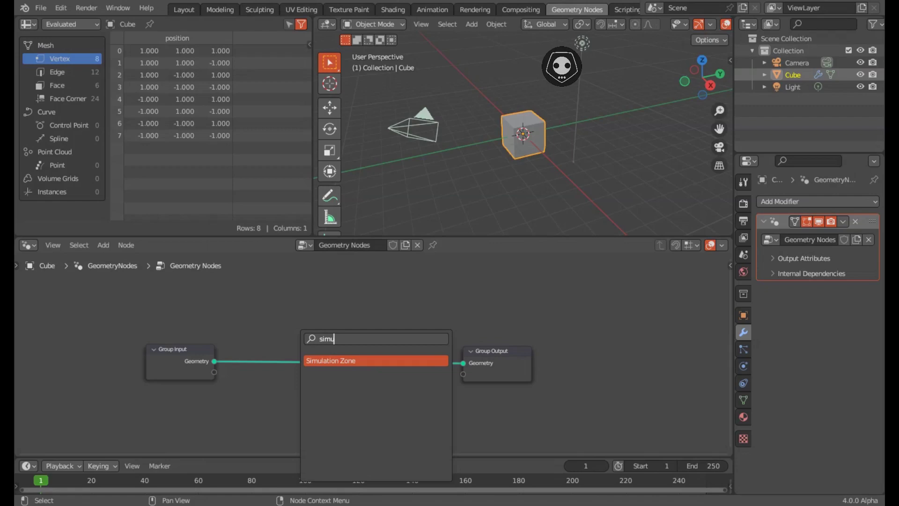
pyautogui.press('Return')
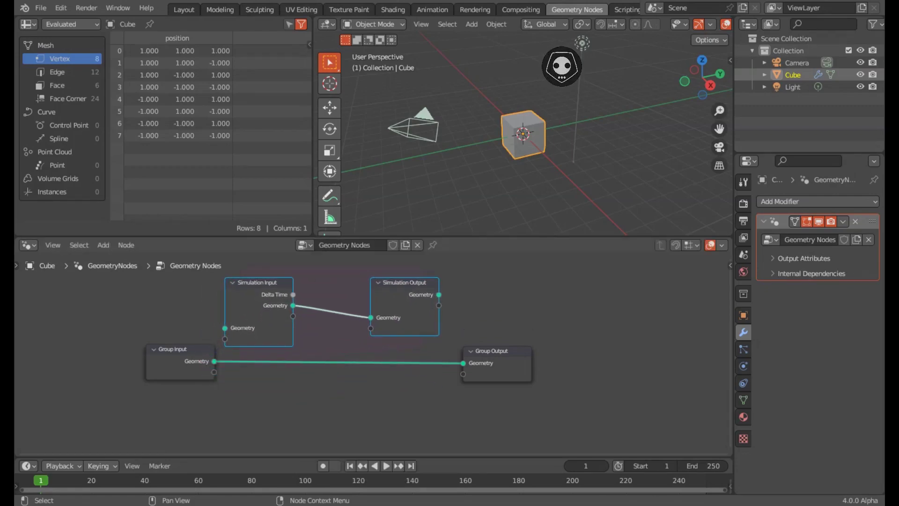
pyautogui.press('Return')
pyautogui.moveTo(496, 370); pyautogui.dragTo(509, 377)
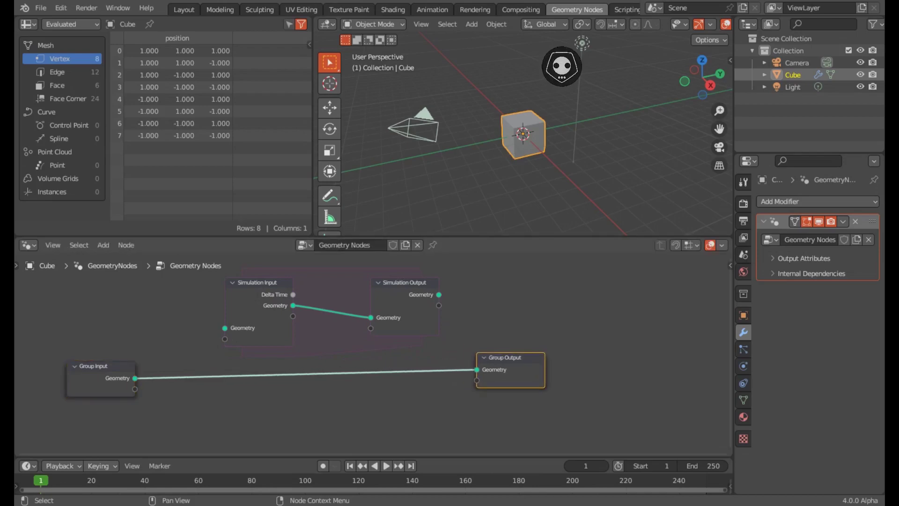
pyautogui.moveTo(135, 378); pyautogui.dragTo(237, 331)
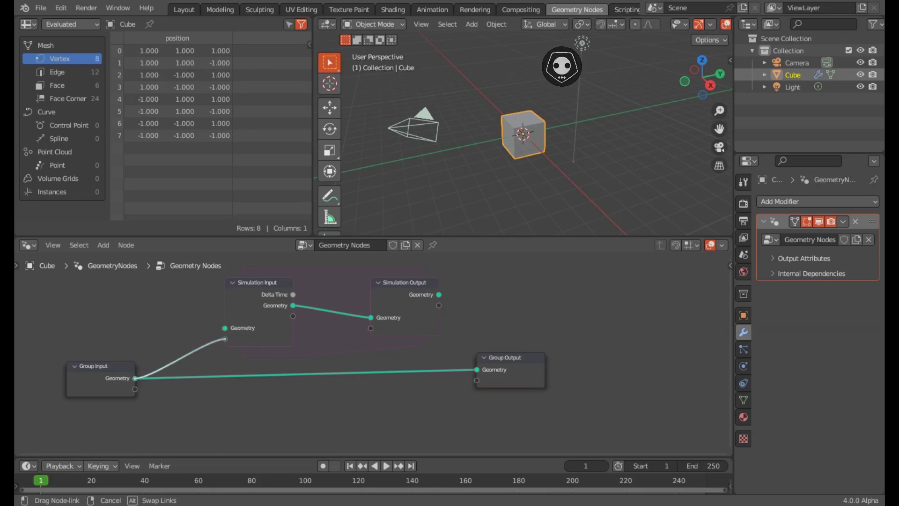
pyautogui.moveTo(238, 331); pyautogui.dragTo(236, 330)
pyautogui.moveTo(236, 330); pyautogui.dragTo(203, 351, button='middle')
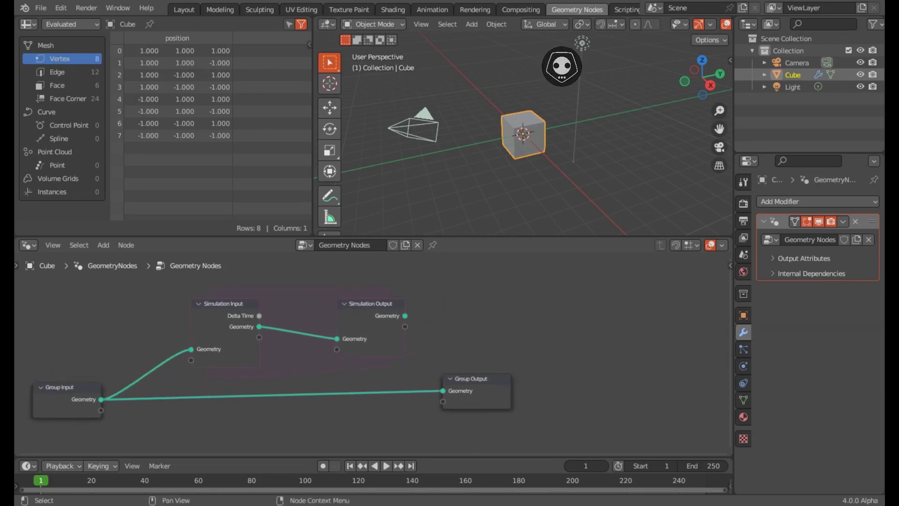
pyautogui.moveTo(468, 395); pyautogui.dragTo(508, 382)
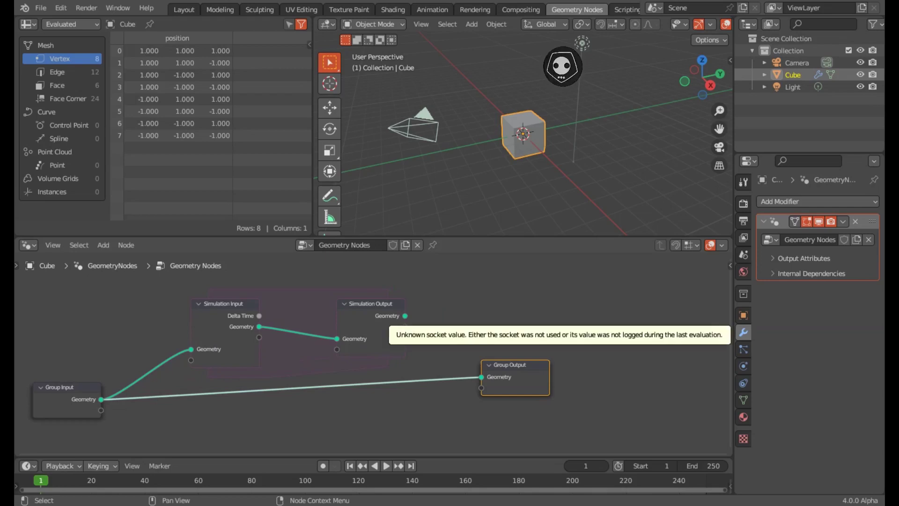
pyautogui.moveTo(405, 316); pyautogui.dragTo(481, 377)
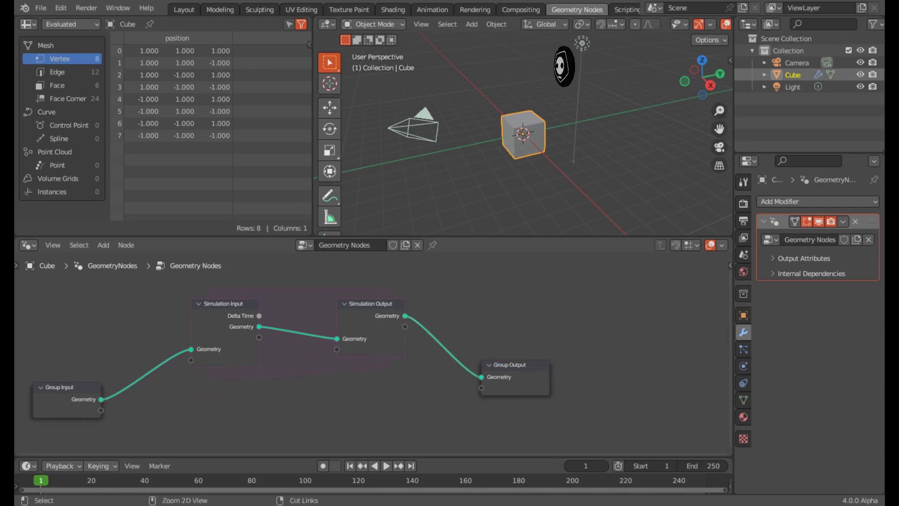
# - Save the file and widen the simulation zone by moving Group Input left and Simulation Output right
pyautogui.hotkey('ctrl', 's')
pyautogui.moveTo(374, 374); pyautogui.dragTo(394, 376, button='middle')
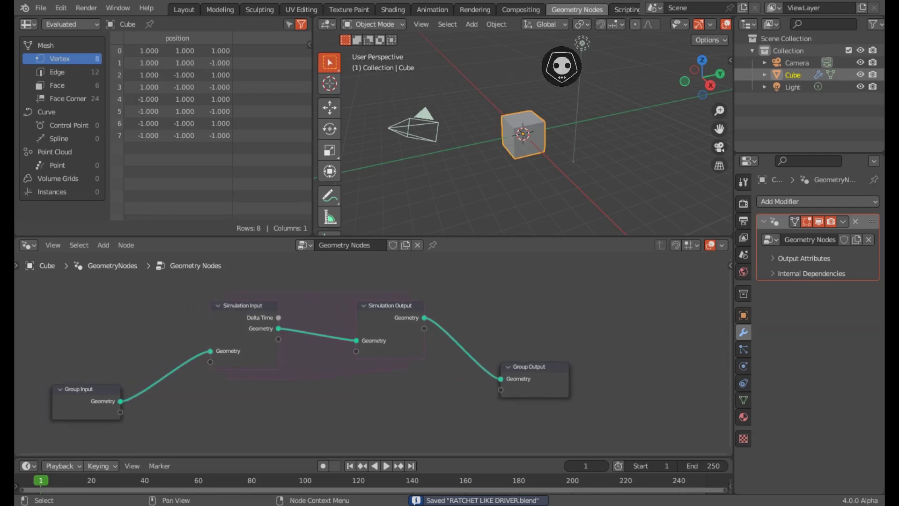
pyautogui.moveTo(374, 374); pyautogui.dragTo(521, 387, button='middle')
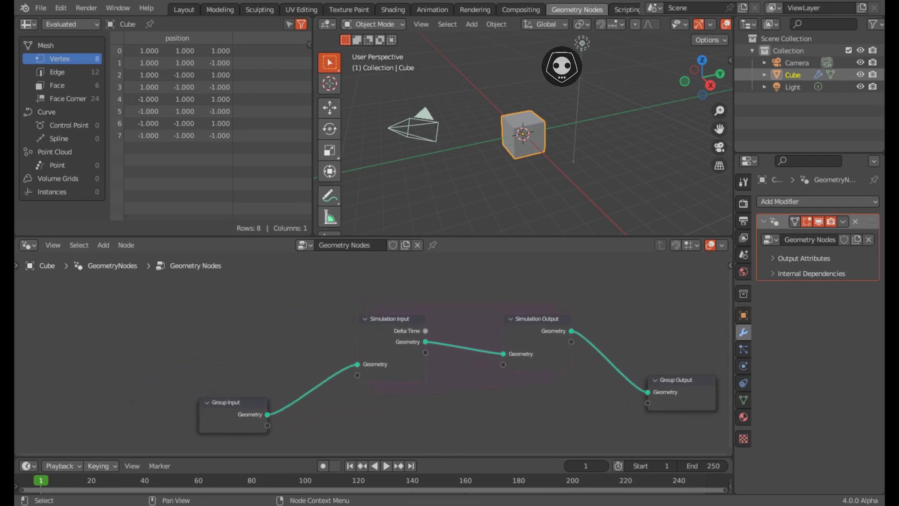
pyautogui.moveTo(393, 346); pyautogui.dragTo(307, 335)
pyautogui.moveTo(234, 416); pyautogui.dragTo(133, 370)
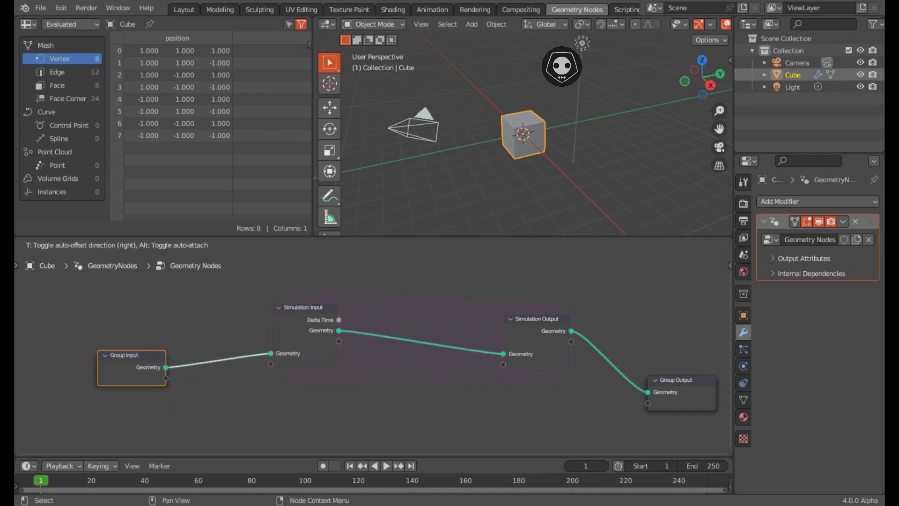
pyautogui.moveTo(538, 342); pyautogui.dragTo(581, 332)
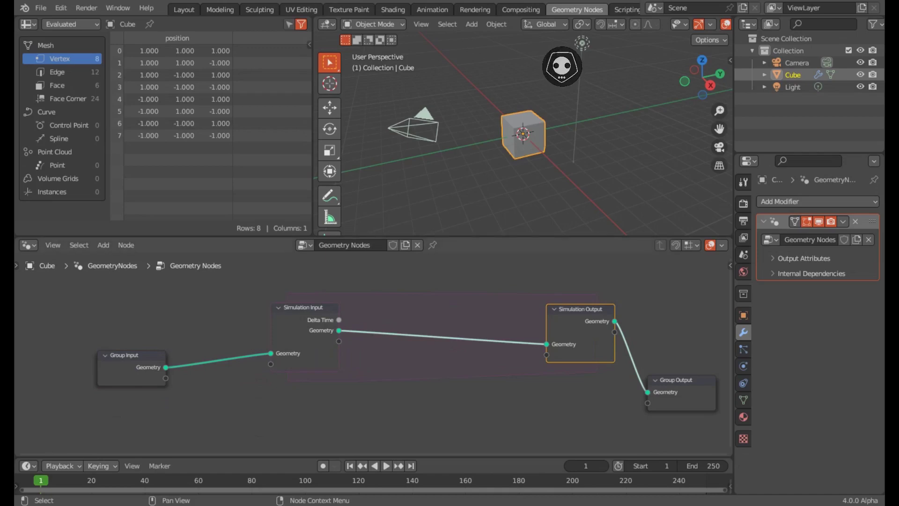
# - Insert a Transform Geometry node onto the Simulation Input–Output link
pyautogui.moveTo(339, 330); pyautogui.dragTo(429, 356)
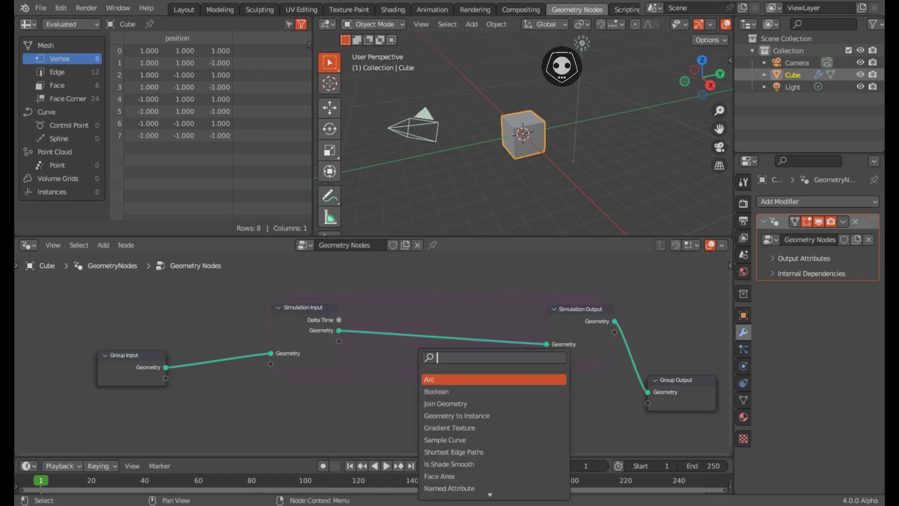
pyautogui.write('tran')
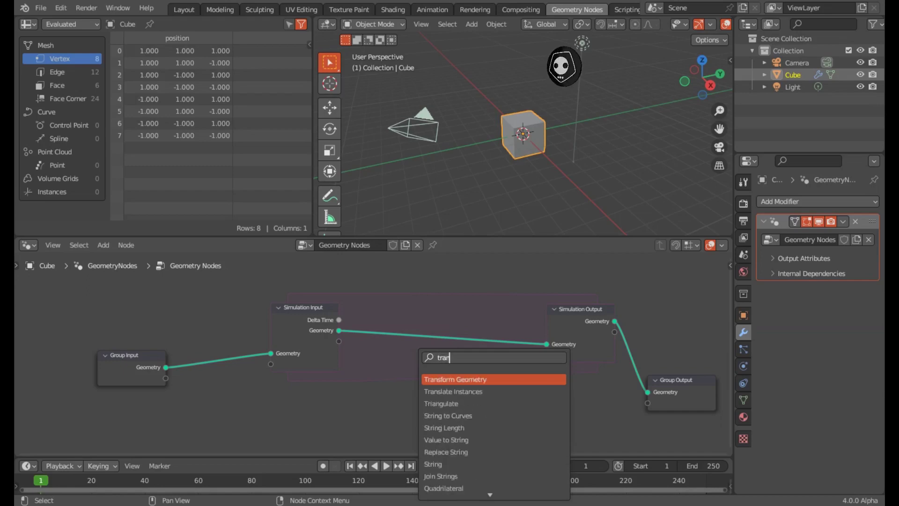
pyautogui.press('Return')
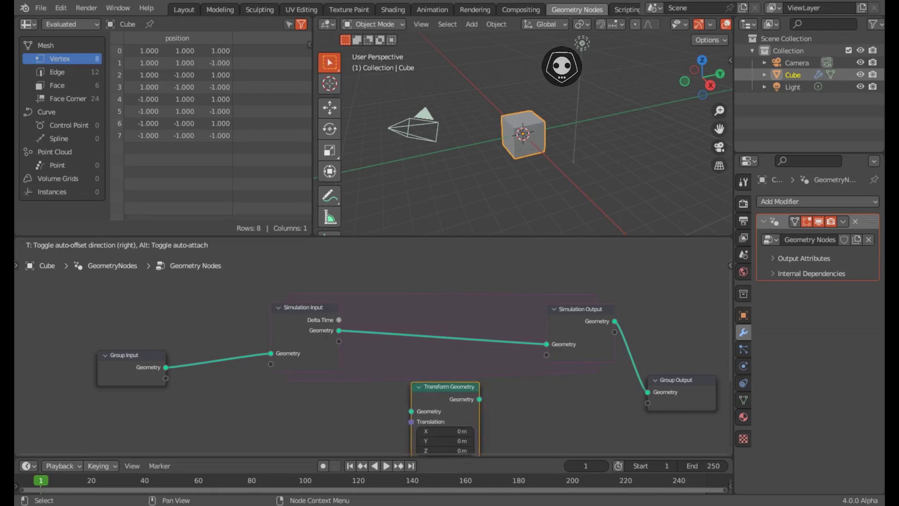
pyautogui.press('Return')
pyautogui.moveTo(421, 374); pyautogui.dragTo(357, 378, button='middle')
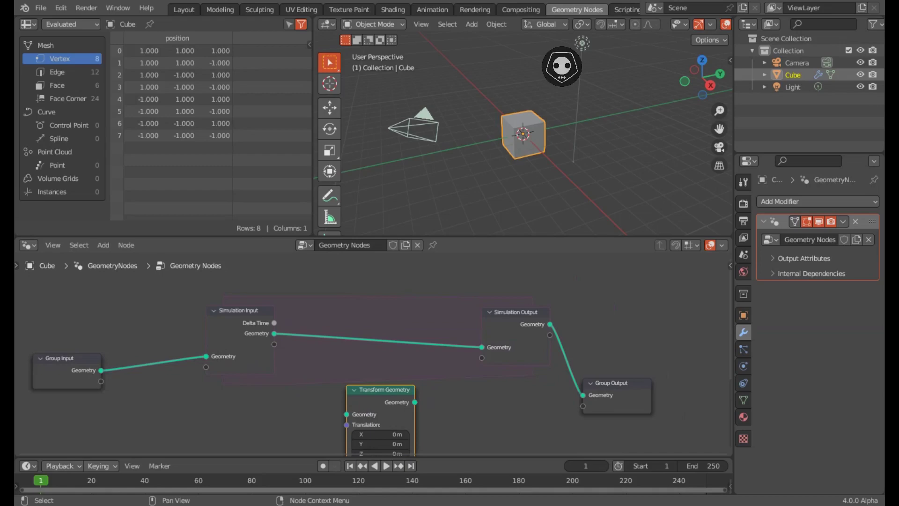
pyautogui.moveTo(380, 389); pyautogui.dragTo(406, 284)
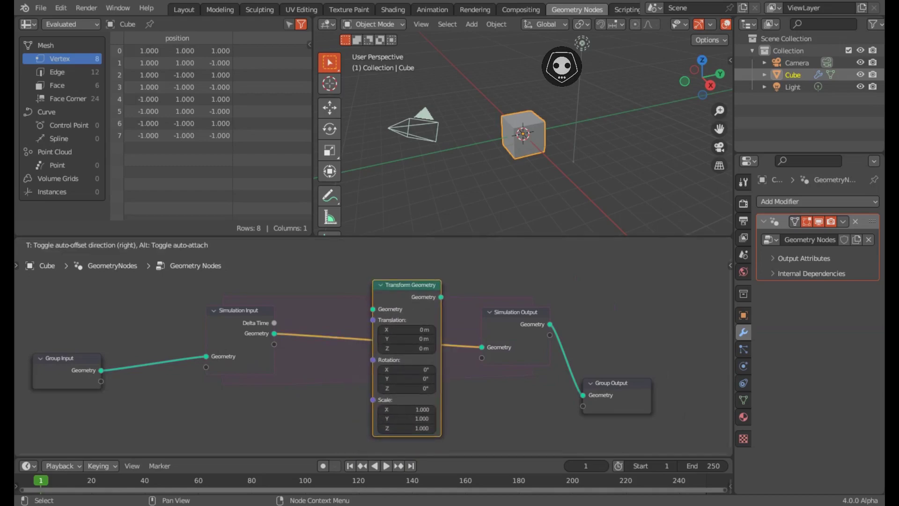
pyautogui.press('Return')
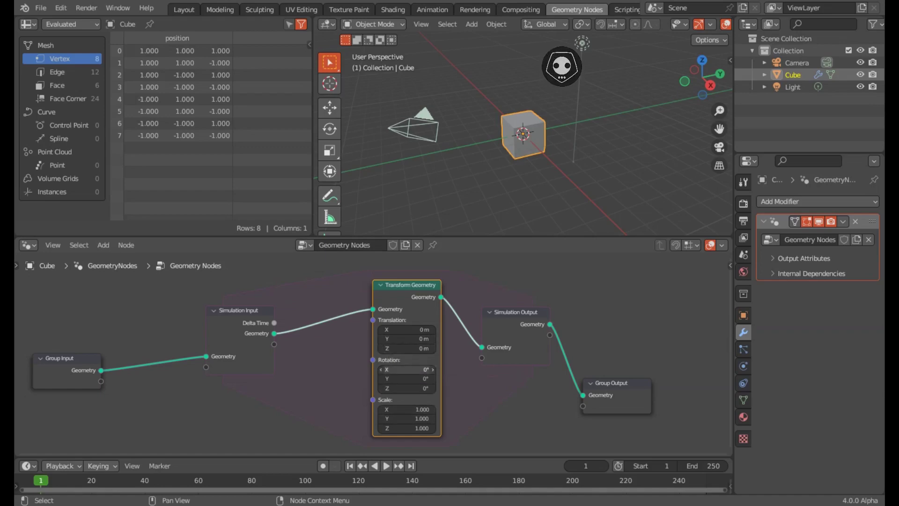
pyautogui.moveTo(375, 365); pyautogui.dragTo(356, 376, button='middle')
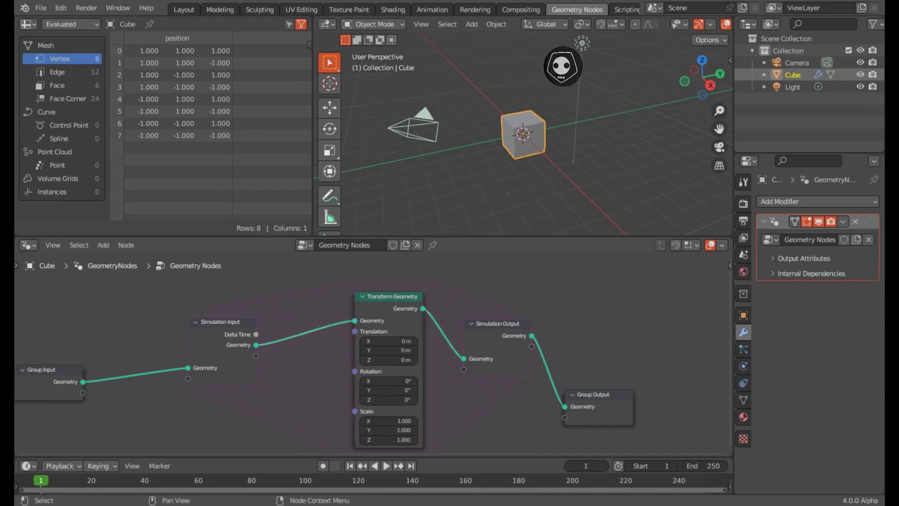
# - Search for a Vector node, cancel it, and bring up the viewport's add-object list
pyautogui.hotkey('shift', 'a')
pyautogui.write('v')
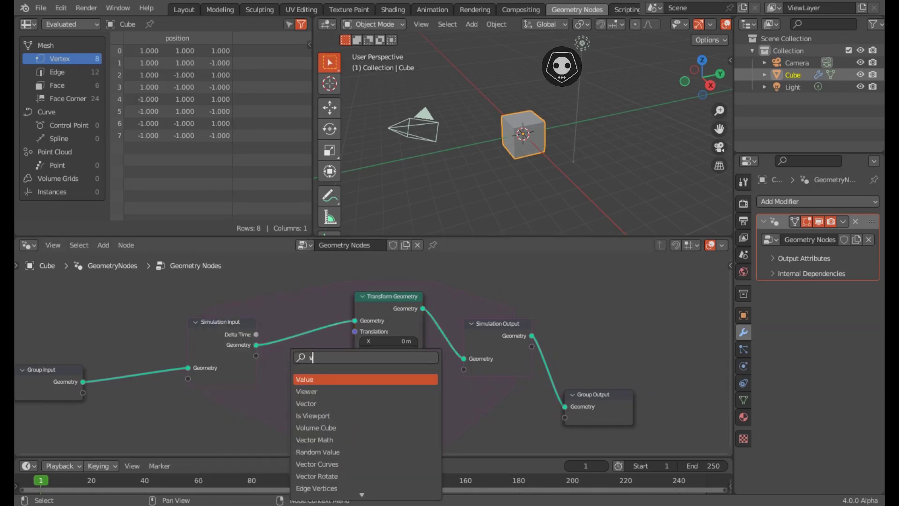
pyautogui.write('ec')
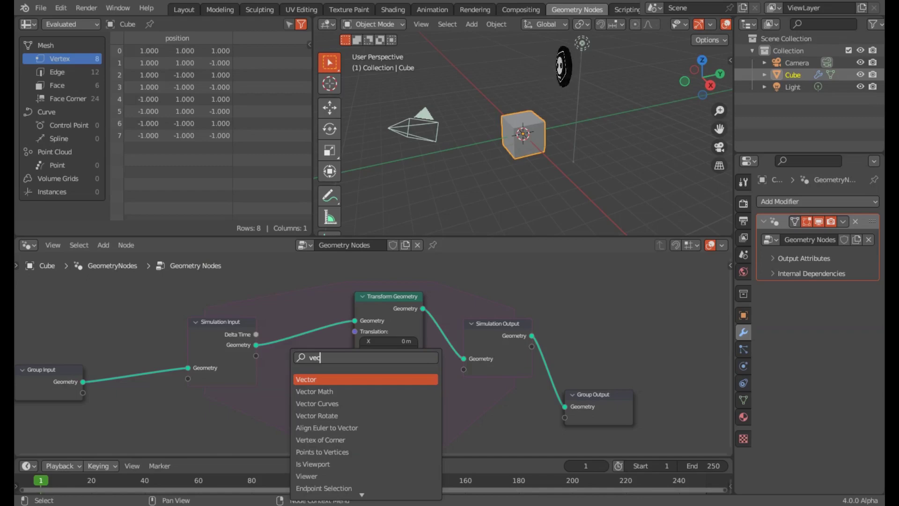
pyautogui.press('Escape')
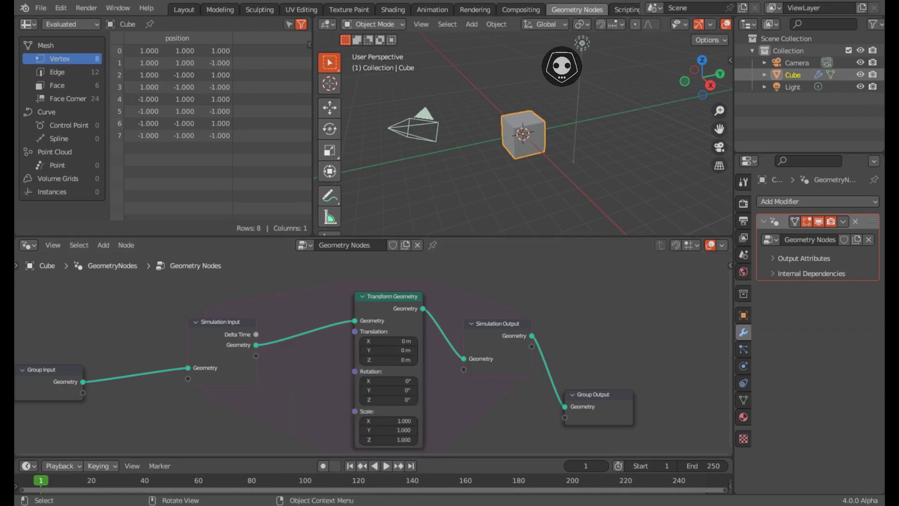
pyautogui.hotkey('shift', 'a')
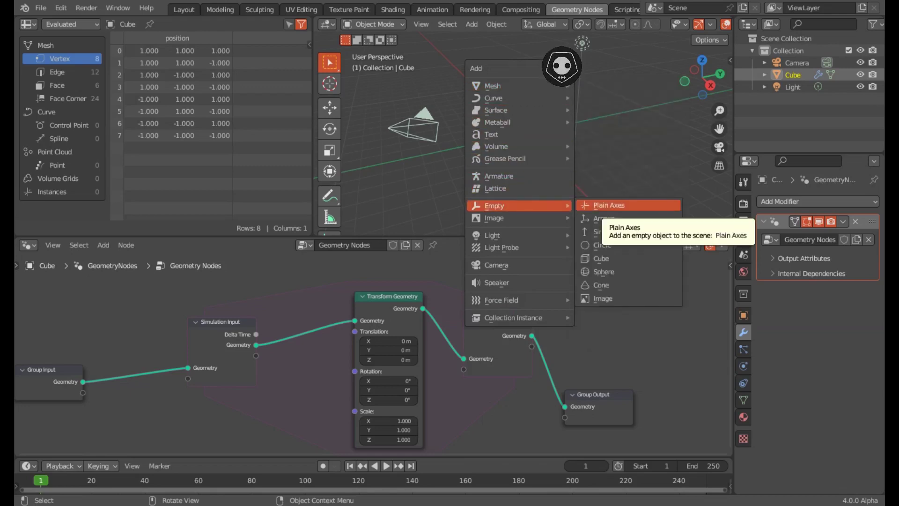
# - Add a plain-axes Empty at the origin and scale it to 7.105 in wireframe view
pyautogui.click(609, 205)
pyautogui.scroll(4, 523, 134)
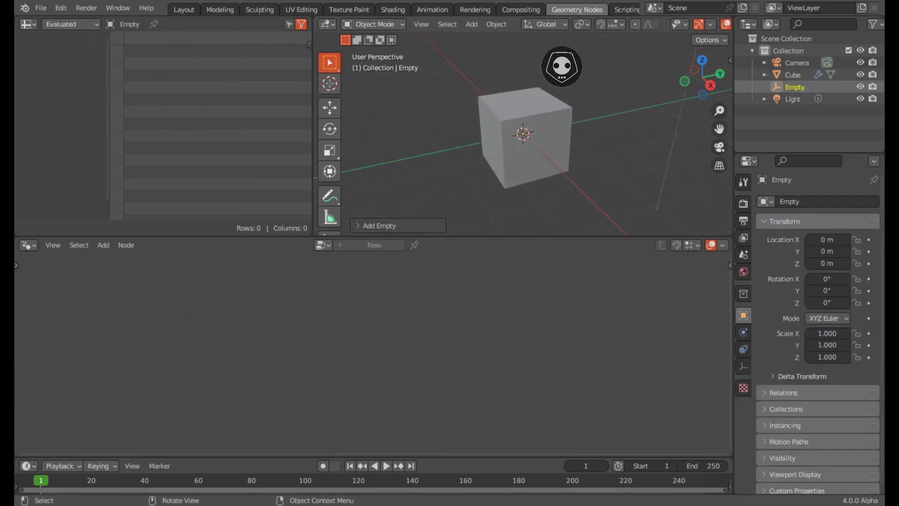
pyautogui.scroll(2, 523, 134)
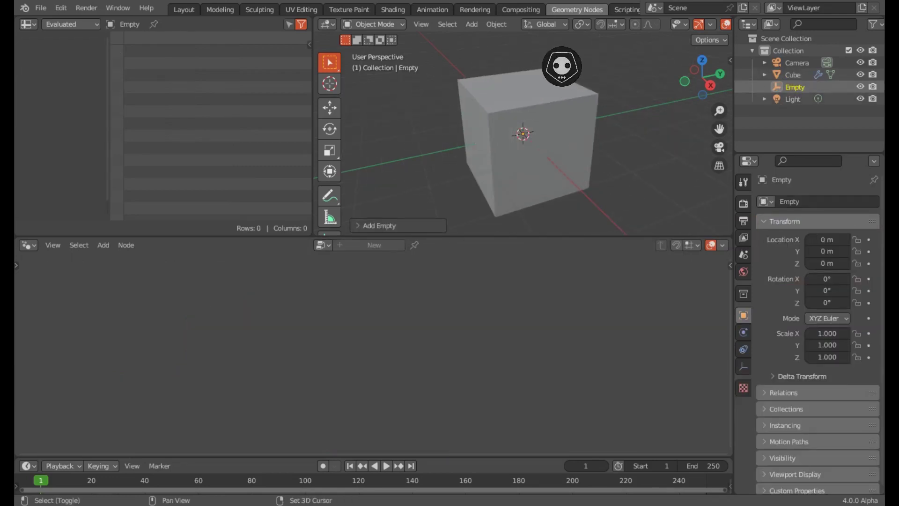
pyautogui.hotkey('shift', 'z')
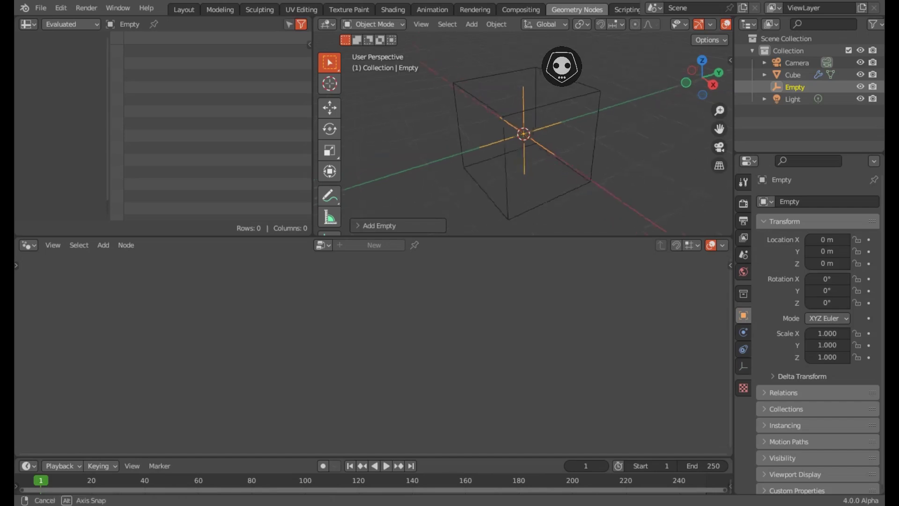
pyautogui.moveTo(523, 134); pyautogui.dragTo(557, 136, button='middle')
pyautogui.press('s')
pyautogui.click(663, 72)
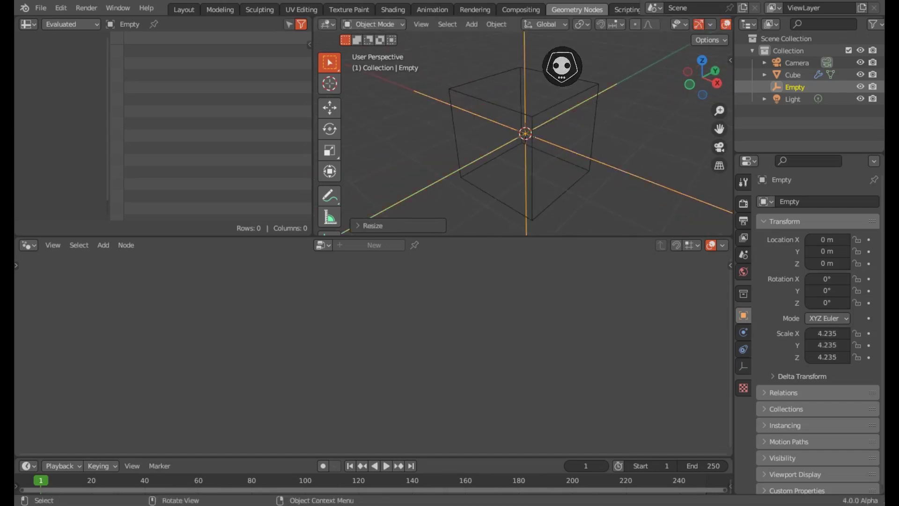
pyautogui.moveTo(664, 71); pyautogui.dragTo(609, 94, button='middle')
pyautogui.press('s')
pyautogui.click(585, 111)
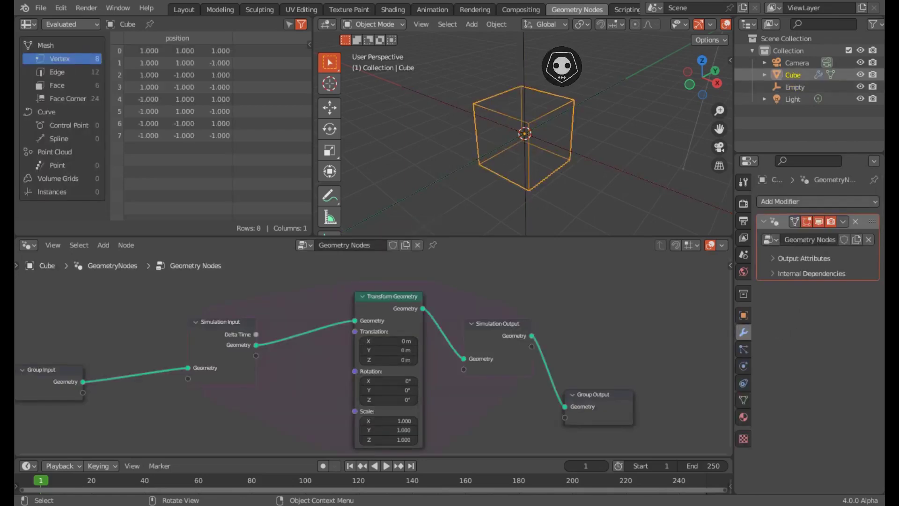
# - Rename the Empty to 'Empty controler' in the Outliner
pyautogui.click(794, 86)
pyautogui.doubleClick(794, 87)
pyautogui.write('controler')
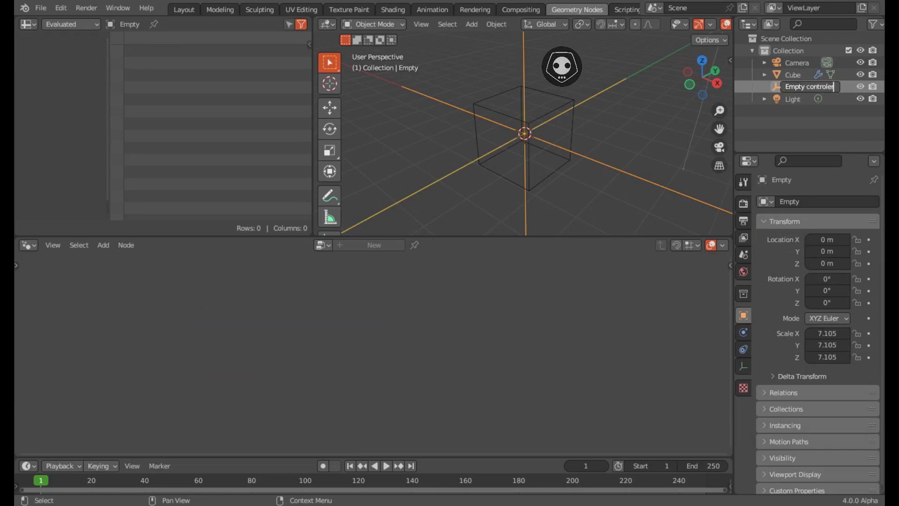
pyautogui.press('Return')
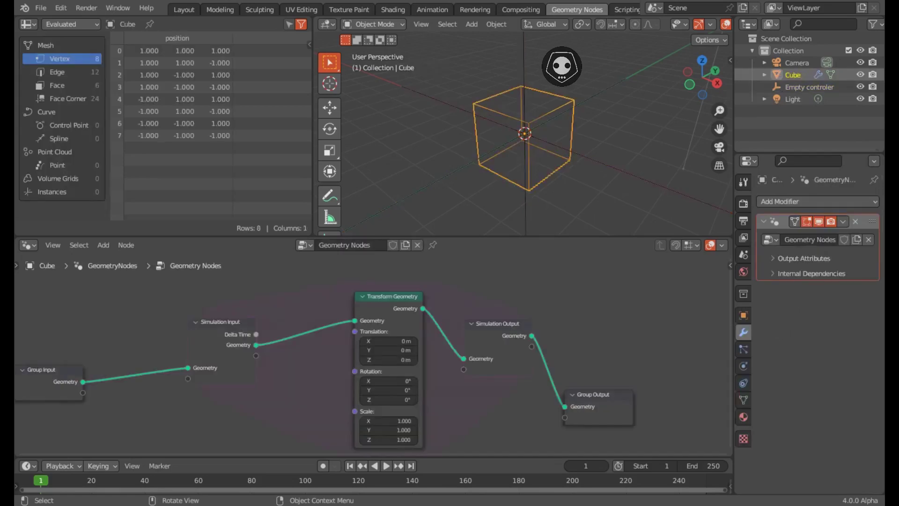
# - Add an Object Info node below Group Input reading the Empty controler object
pyautogui.moveTo(327, 374); pyautogui.dragTo(440, 337, button='middle')
pyautogui.scroll(1, 422, 347)
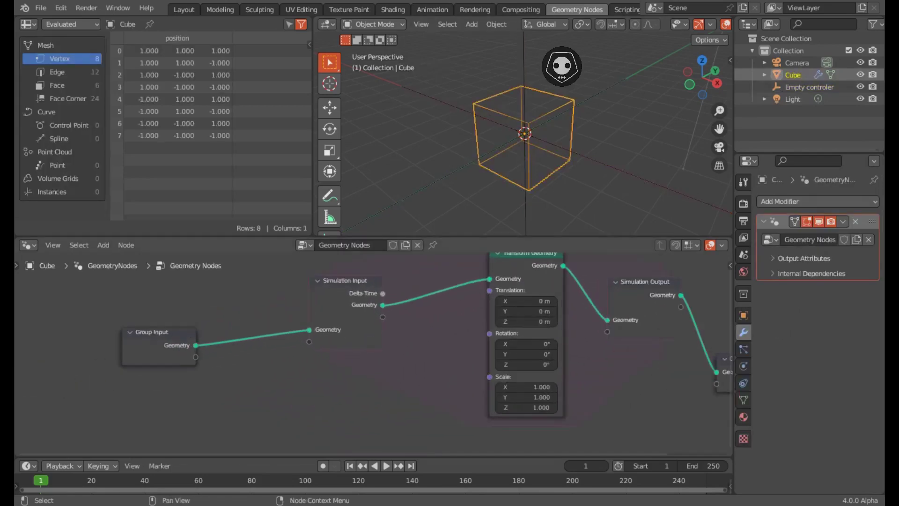
pyautogui.hotkey('shift', 'a')
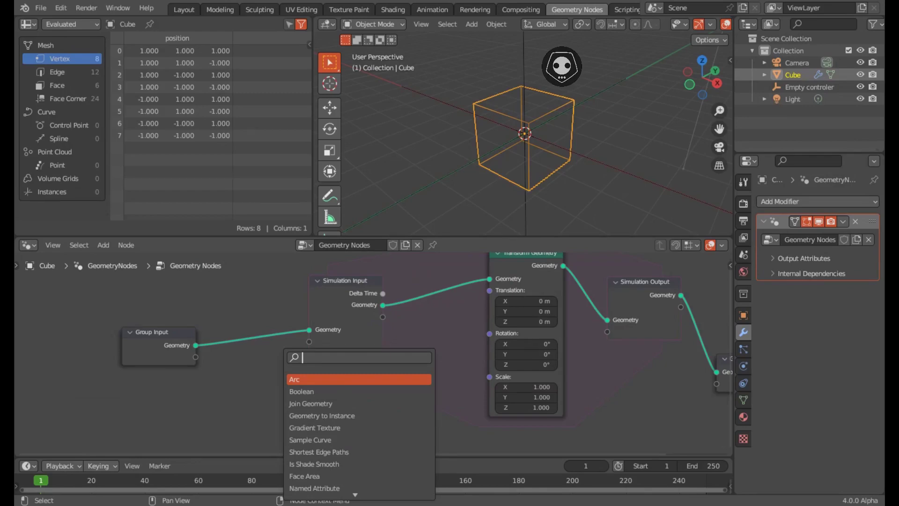
pyautogui.write('objec')
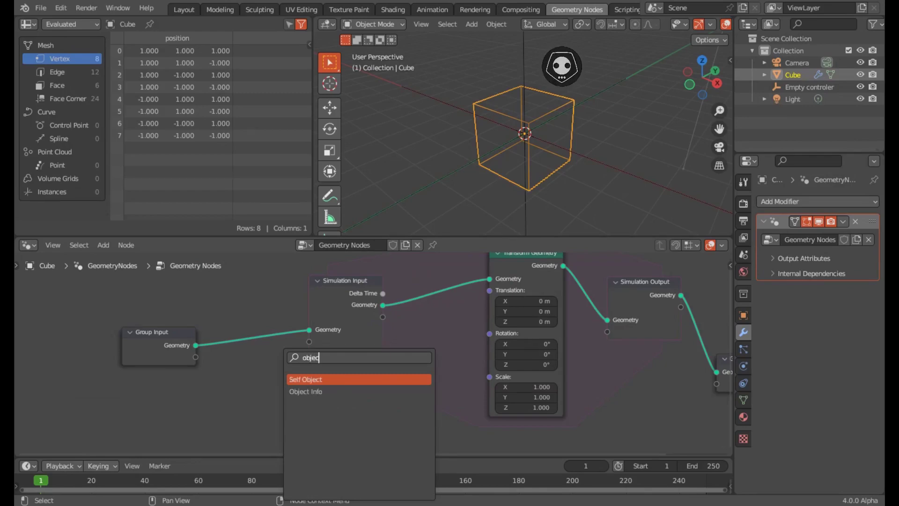
pyautogui.press('Down')
pyautogui.press('Return')
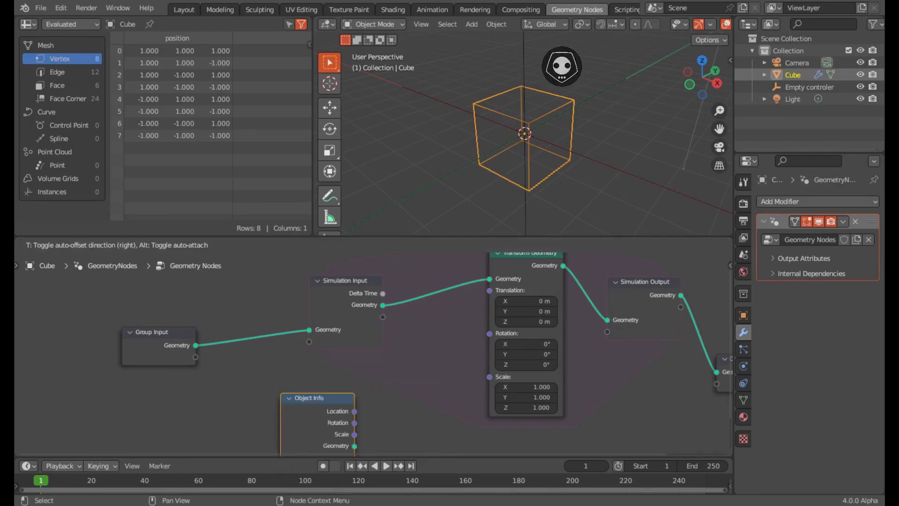
pyautogui.click(165, 380)
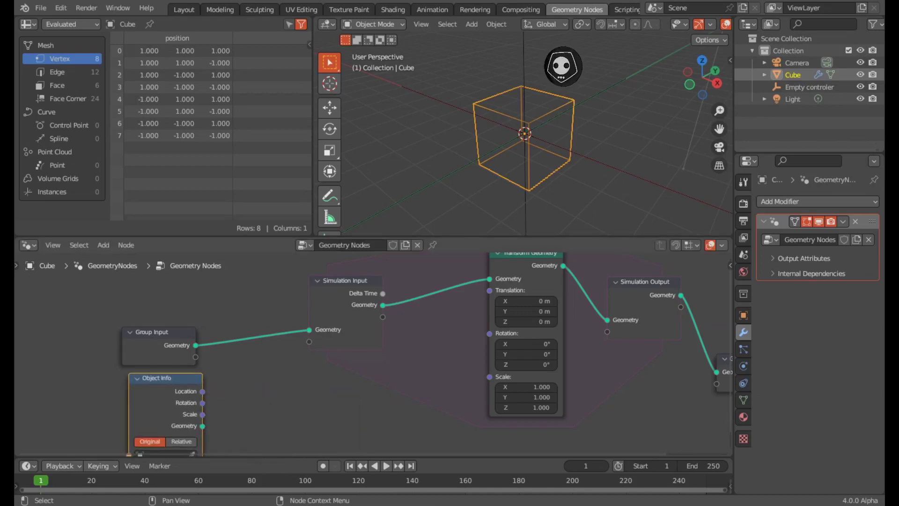
pyautogui.moveTo(165, 380); pyautogui.dragTo(201, 319, button='middle')
pyautogui.scroll(1, 369, 355)
pyautogui.click(173, 400)
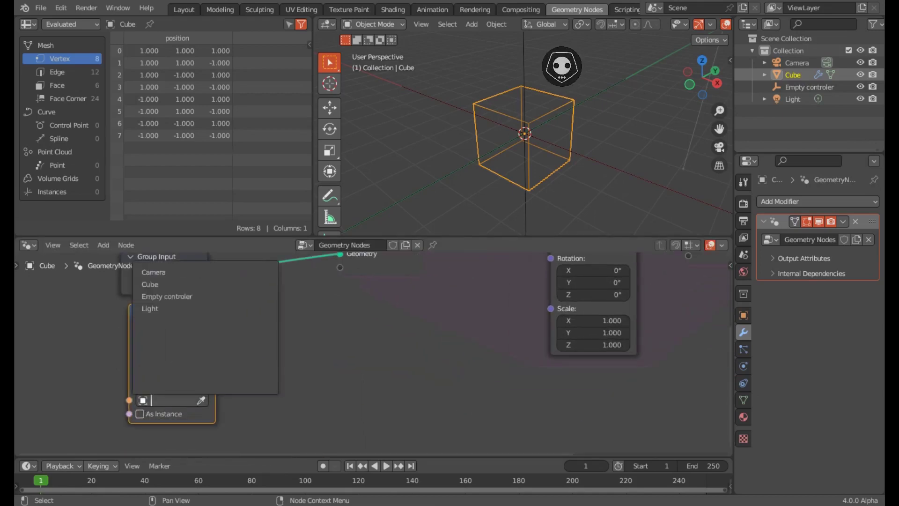
pyautogui.click(167, 296)
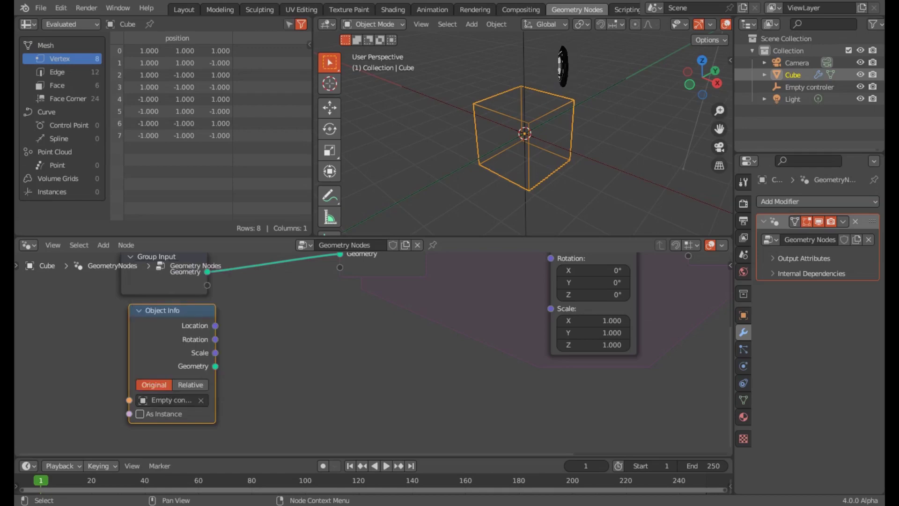
pyautogui.moveTo(167, 297)
pyautogui.mouseDown(button='middle')
pyautogui.moveTo(155, 340)
pyautogui.moveTo(162, 356)
pyautogui.mouseUp(button='middle')
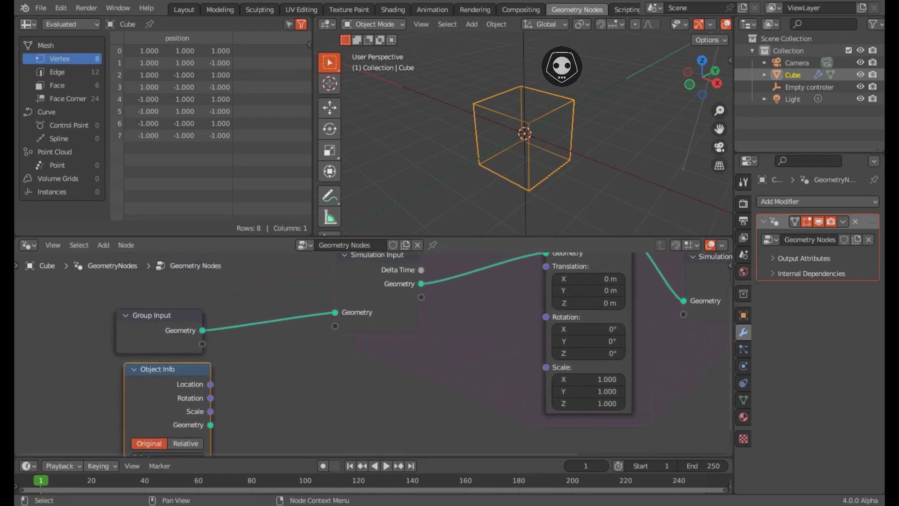
# - Store Object Info's Location as a new state on the Simulation Input node
pyautogui.moveTo(210, 383); pyautogui.dragTo(334, 325)
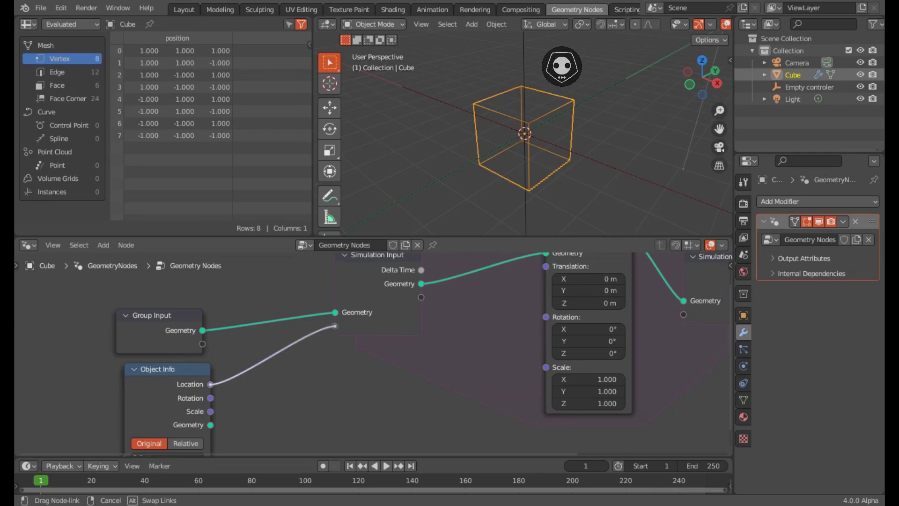
pyautogui.moveTo(334, 326); pyautogui.dragTo(335, 326)
pyautogui.moveTo(334, 326); pyautogui.dragTo(227, 351, button='middle')
pyautogui.click(269, 327)
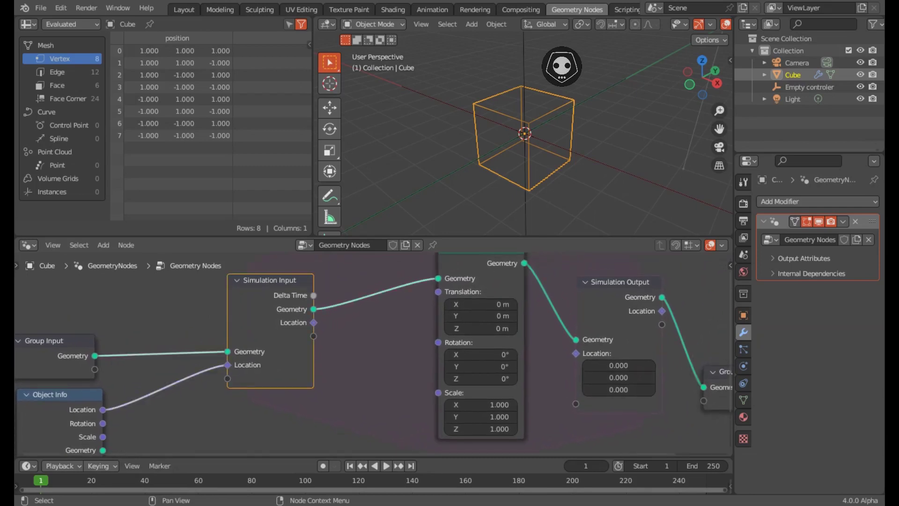
pyautogui.scroll(-2, 375, 354)
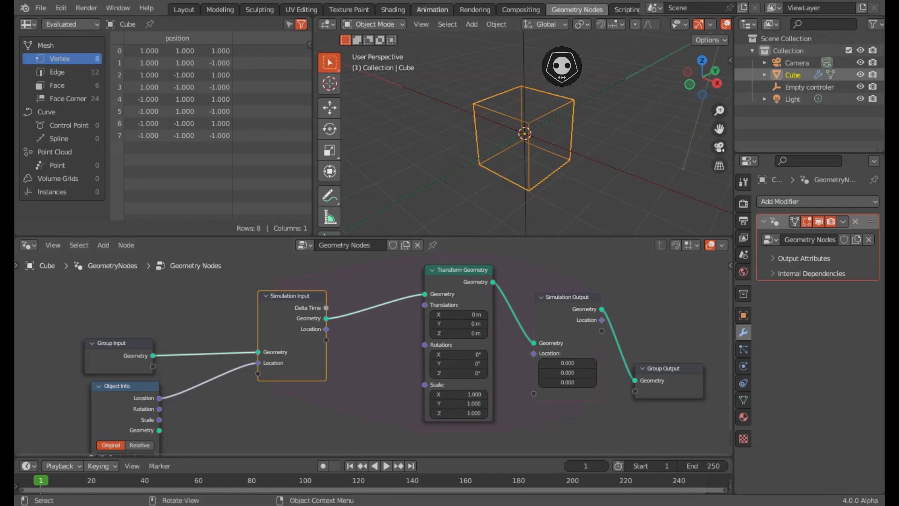
# - In the Node sidebar's Simulation State list, rename Location to 'empty Location'
pyautogui.press('n')
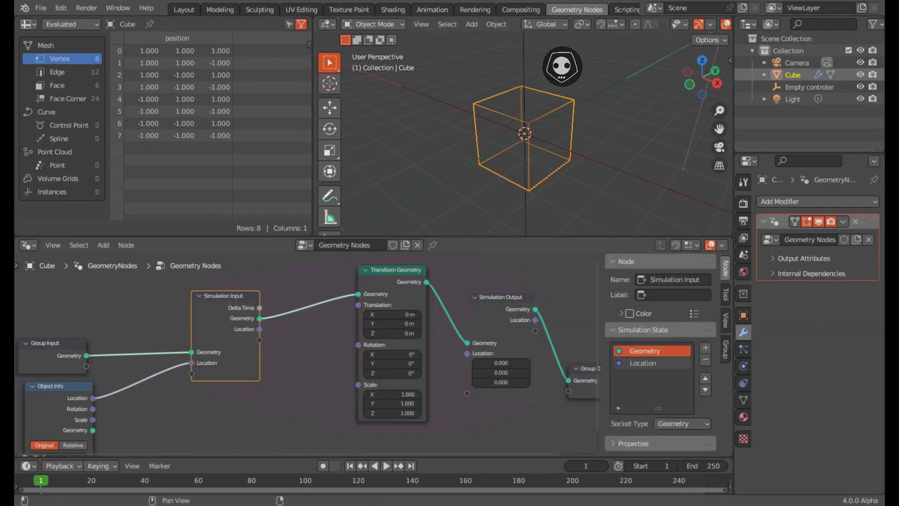
pyautogui.click(650, 363)
pyautogui.scroll(-1, 660, 351)
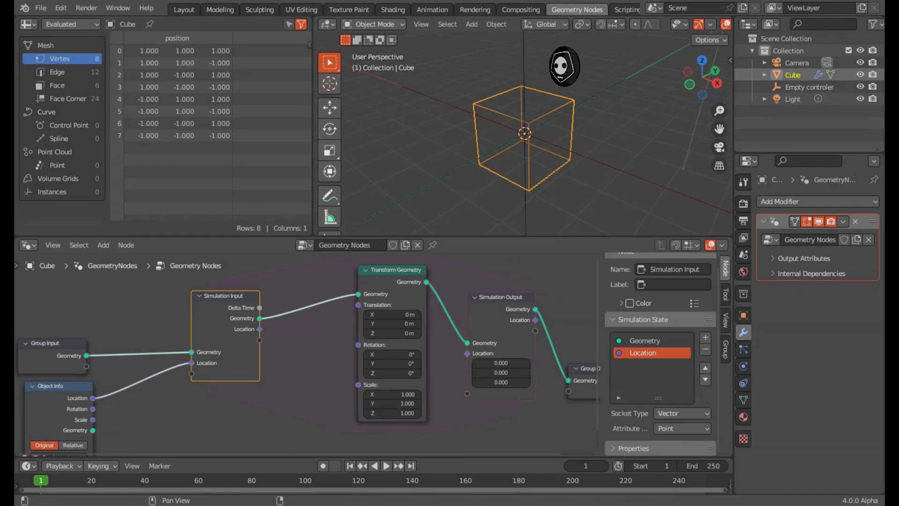
pyautogui.doubleClick(650, 352)
pyautogui.press('Home')
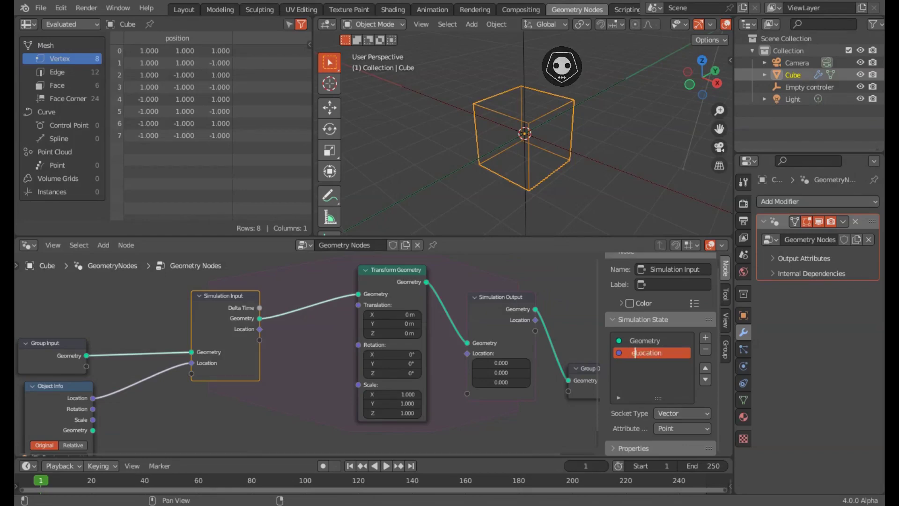
pyautogui.write('mpty')
pyautogui.press('Return')
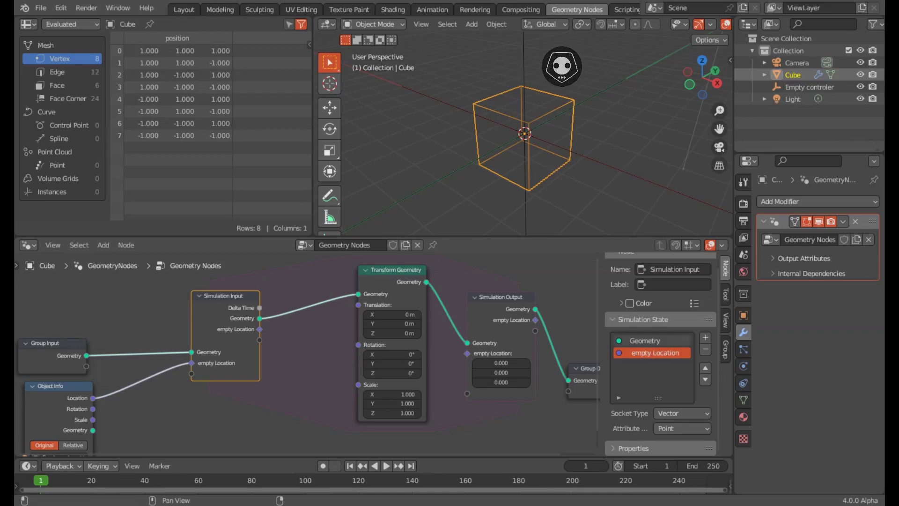
# - Hide the node sidebar and turn off X-ray so the cube shows solid
pyautogui.press('n')
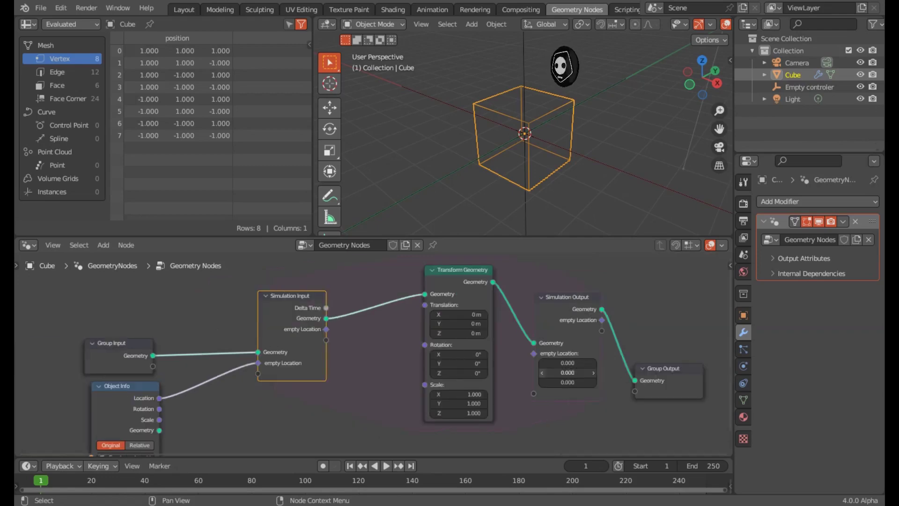
pyautogui.moveTo(468, 237); pyautogui.dragTo(468, 218)
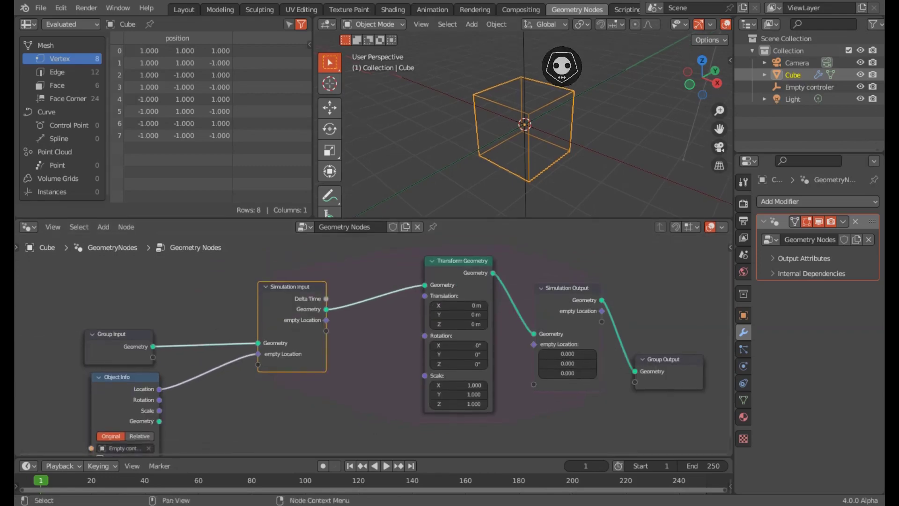
pyautogui.scroll(-3, 422, 24)
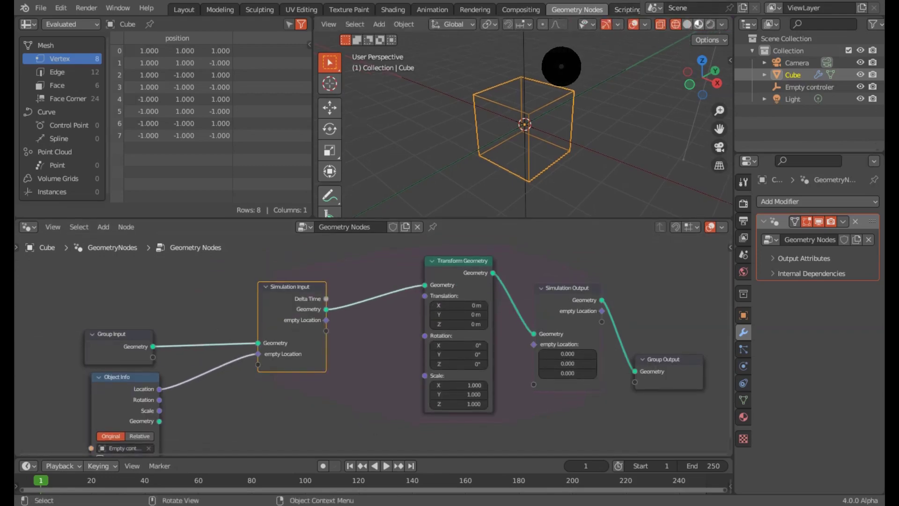
pyautogui.hotkey('alt', 'z')
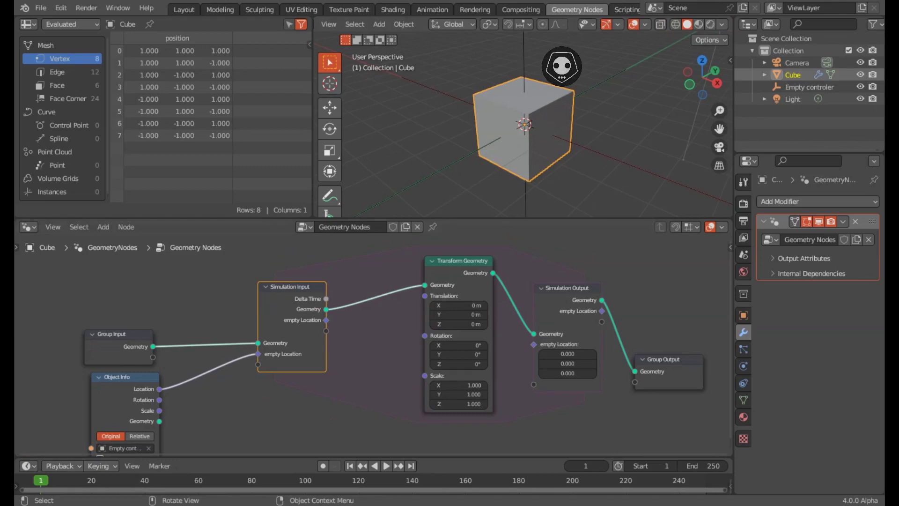
pyautogui.moveTo(375, 328); pyautogui.dragTo(321, 347, button='middle')
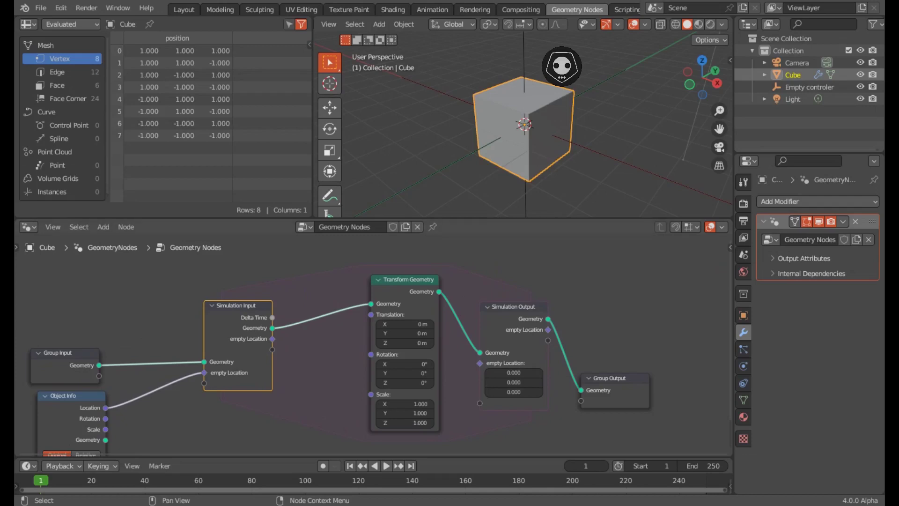
pyautogui.hotkey('alt', 'a')
# - Add a Vector Math node below the simulation links and set it to Subtract
pyautogui.hotkey('shift', 'a')
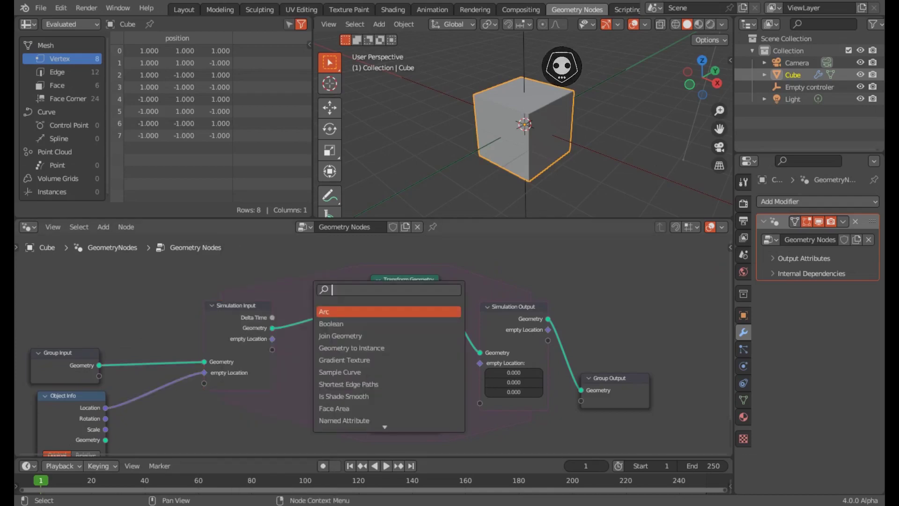
pyautogui.write('vector')
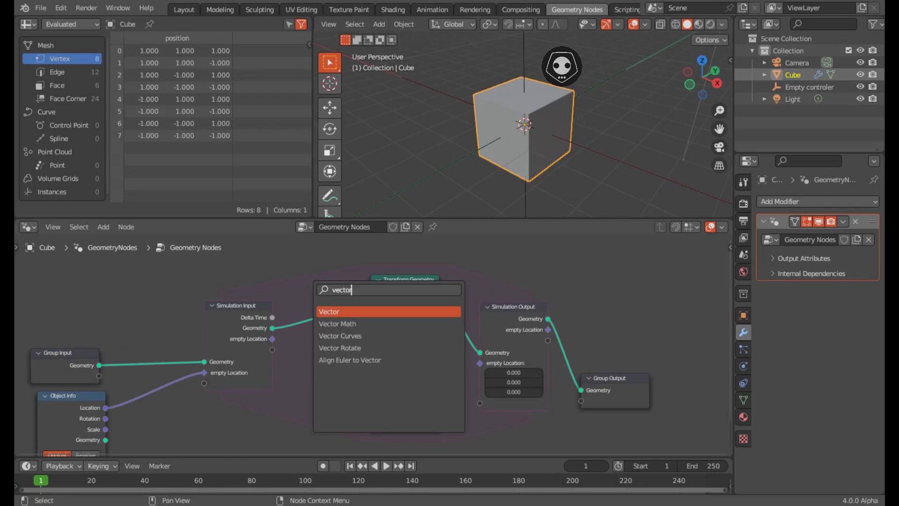
pyautogui.press('Down')
pyautogui.press('Return')
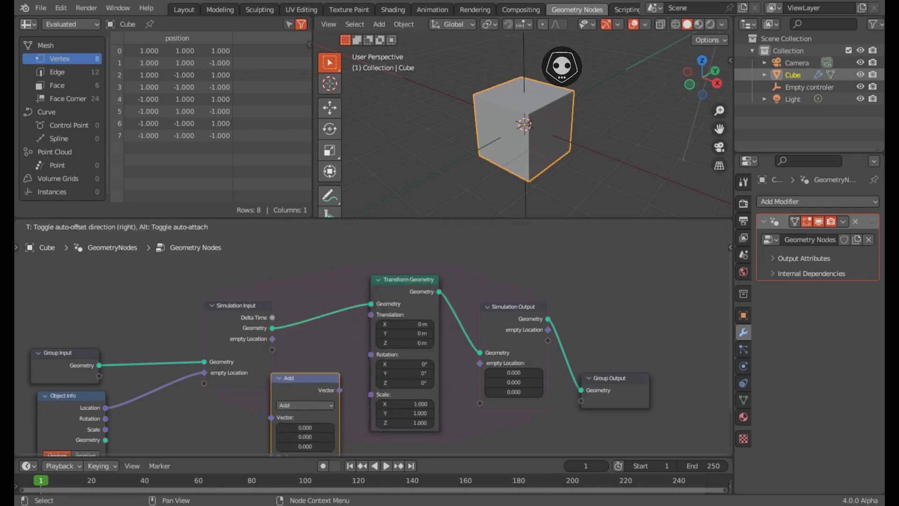
pyautogui.click(292, 388)
pyautogui.moveTo(275, 413); pyautogui.dragTo(322, 359, button='middle')
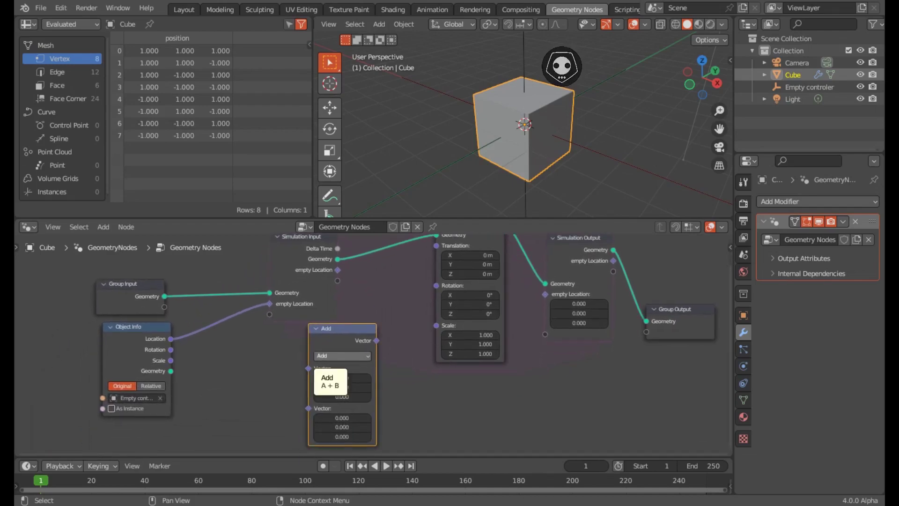
pyautogui.scroll(2, 322, 358)
pyautogui.click(327, 359)
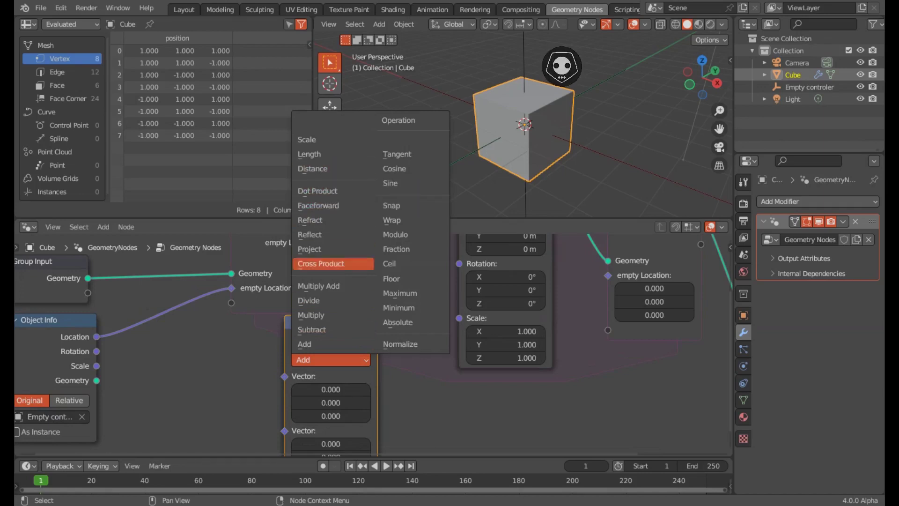
pyautogui.click(311, 329)
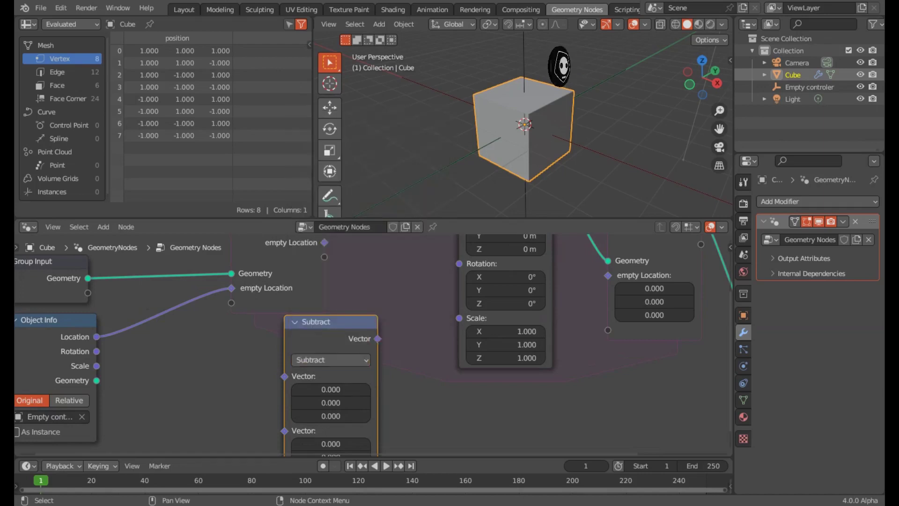
pyautogui.scroll(-2, 408, 306)
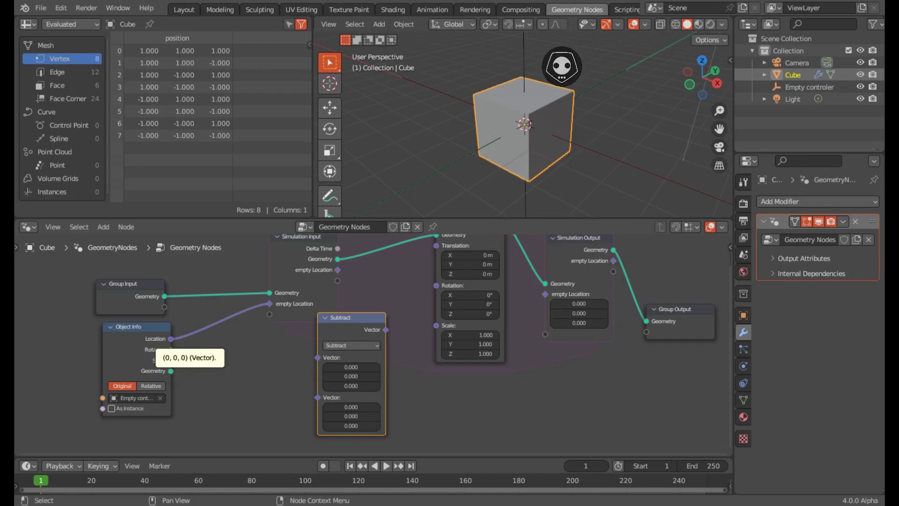
# - Feed Object Info Location and the stored empty Location into Subtract's two vectors
pyautogui.moveTo(171, 339); pyautogui.dragTo(317, 358)
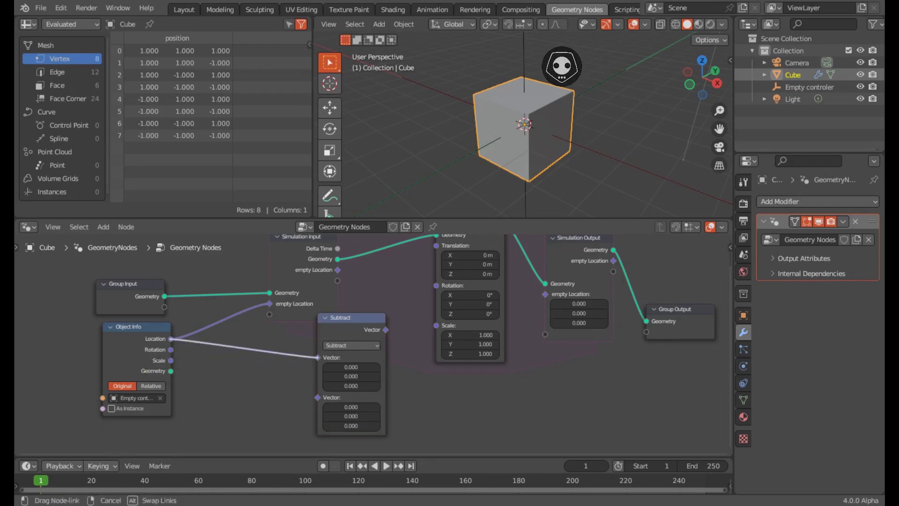
pyautogui.moveTo(318, 357); pyautogui.dragTo(318, 357)
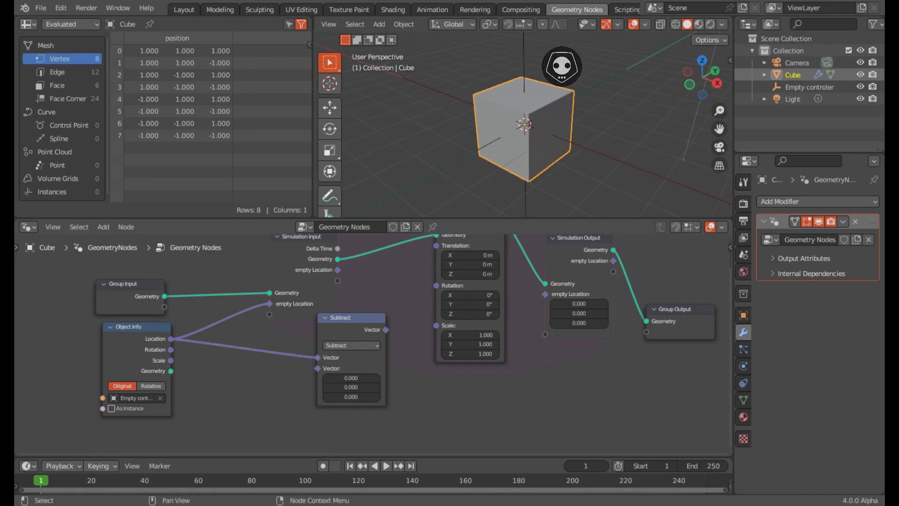
pyautogui.moveTo(375, 327); pyautogui.dragTo(420, 362, button='middle')
pyautogui.moveTo(346, 271); pyautogui.dragTo(290, 275)
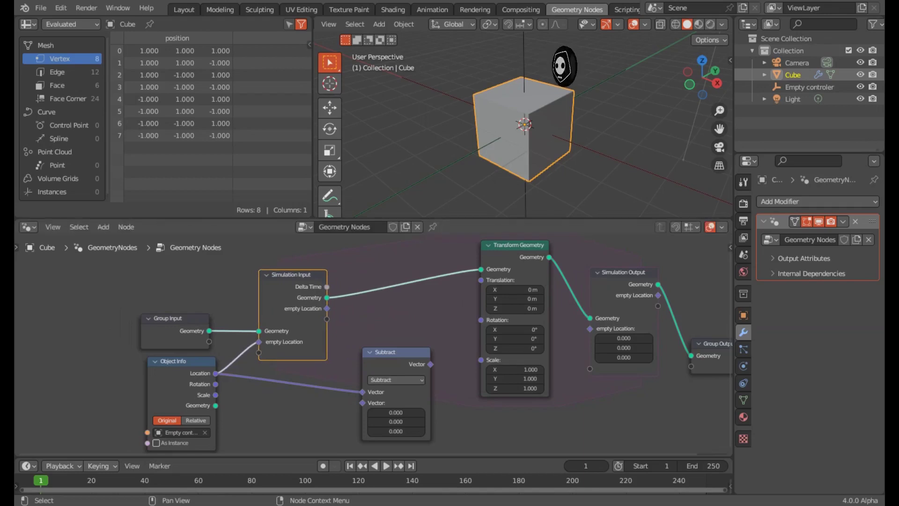
pyautogui.moveTo(327, 308); pyautogui.dragTo(302, 289, button='middle')
pyautogui.moveTo(303, 289); pyautogui.dragTo(338, 384)
pyautogui.moveTo(338, 384); pyautogui.dragTo(248, 430, button='middle')
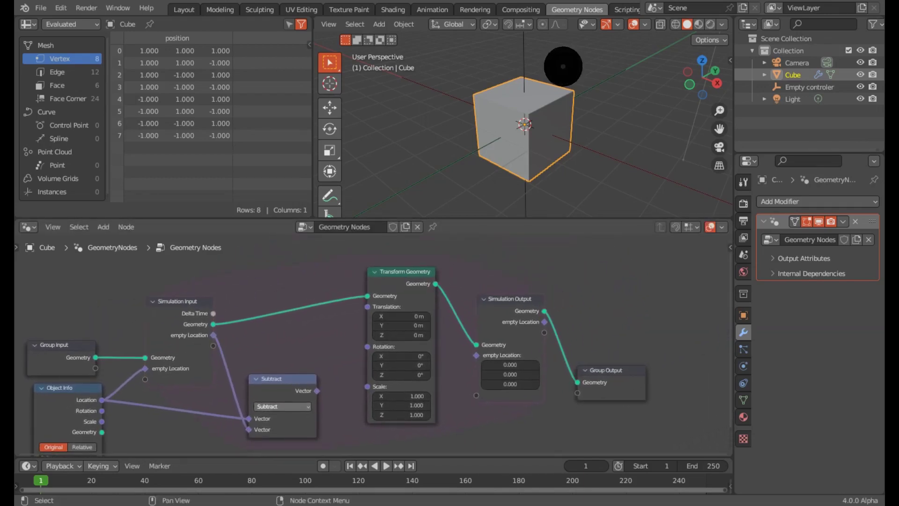
# - Drive Transform Geometry's Translation with the Subtract result and select the output nodes
pyautogui.scroll(1, 378, 339)
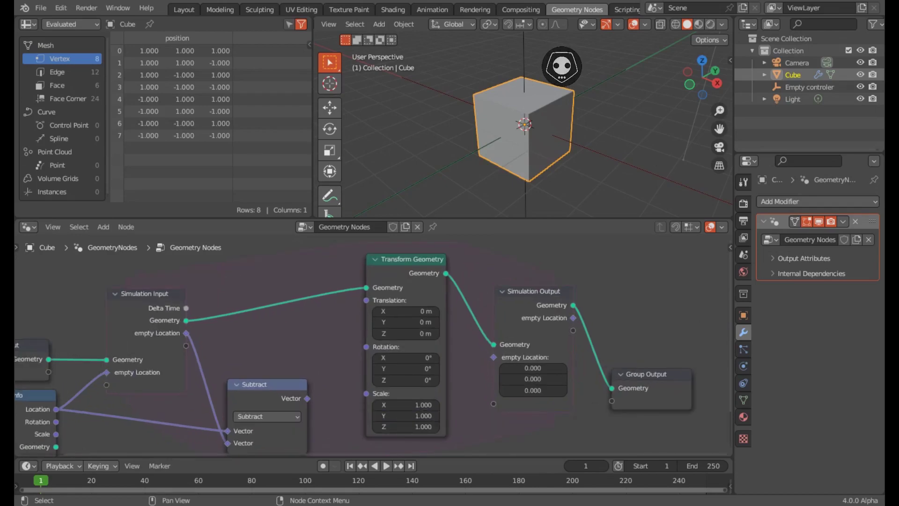
pyautogui.scroll(-1, 378, 340)
pyautogui.moveTo(403, 392); pyautogui.dragTo(422, 396)
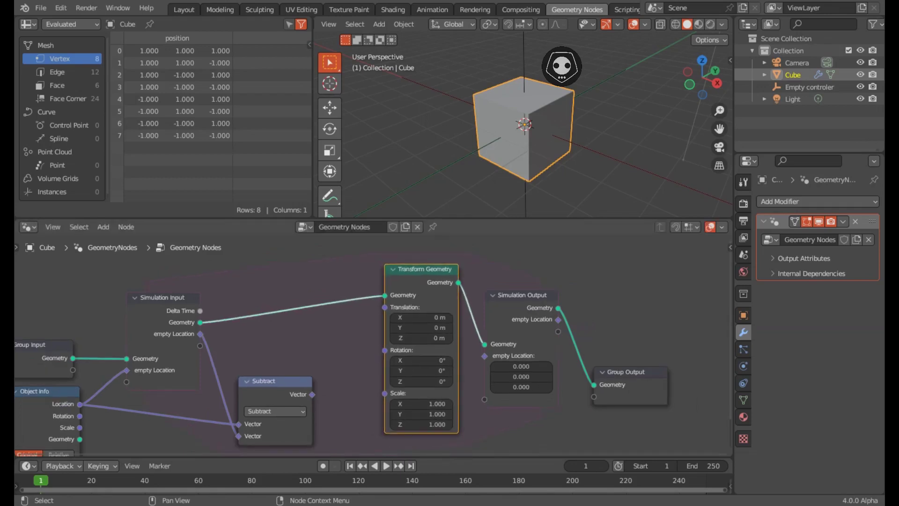
pyautogui.moveTo(312, 394); pyautogui.dragTo(333, 375)
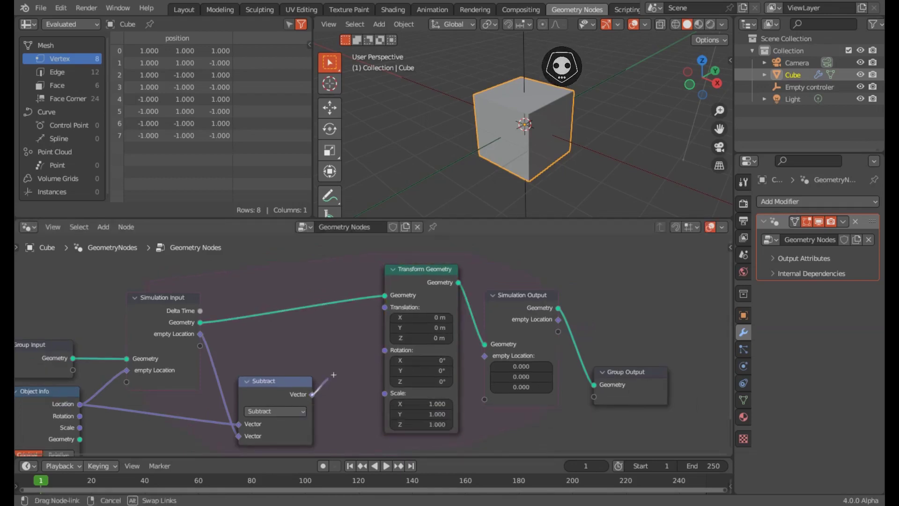
pyautogui.moveTo(393, 314); pyautogui.dragTo(385, 307)
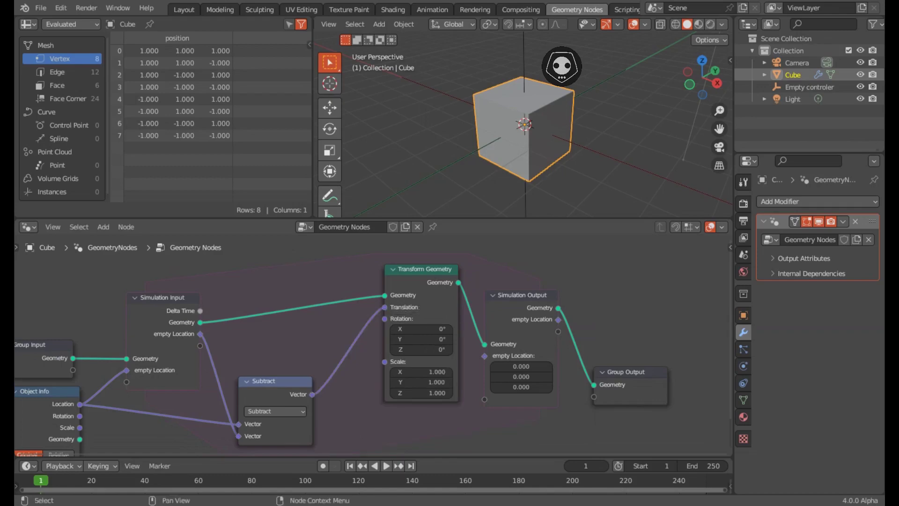
pyautogui.scroll(1, 372, 342)
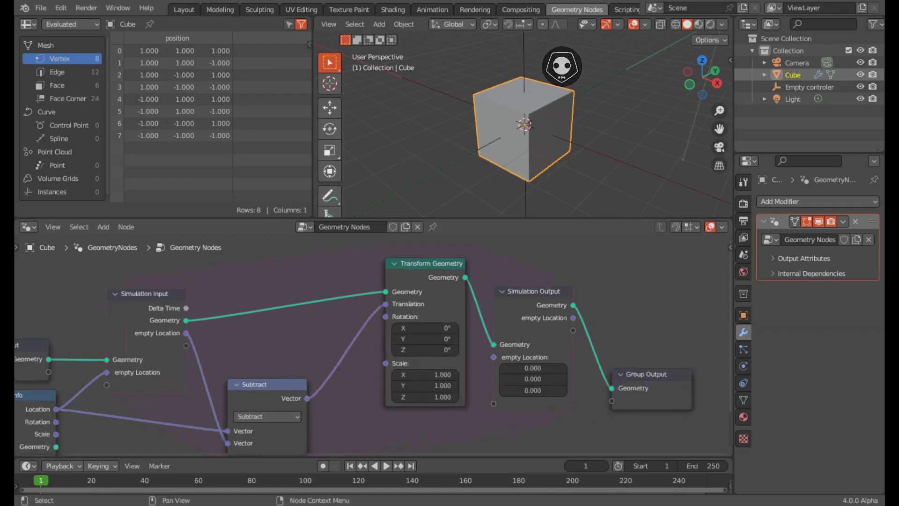
pyautogui.scroll(1, 372, 342)
pyautogui.scroll(-2, 374, 345)
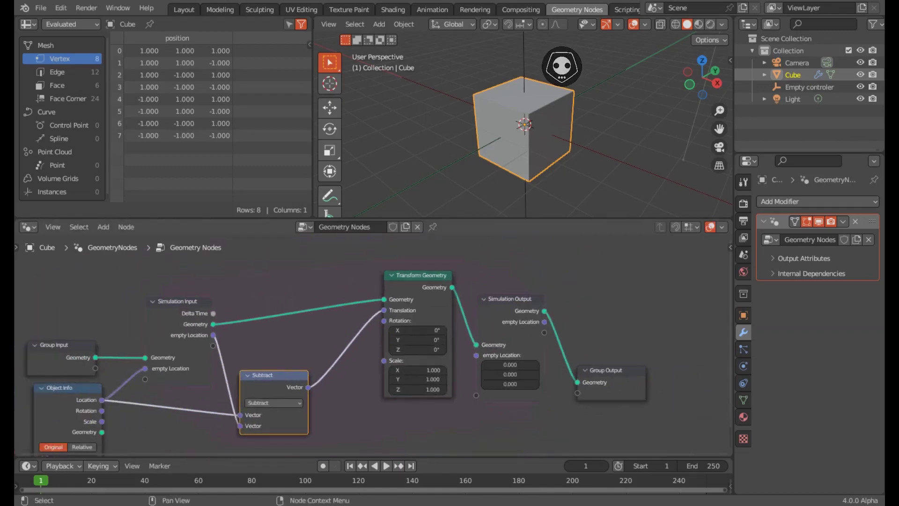
pyautogui.moveTo(363, 254); pyautogui.dragTo(627, 414)
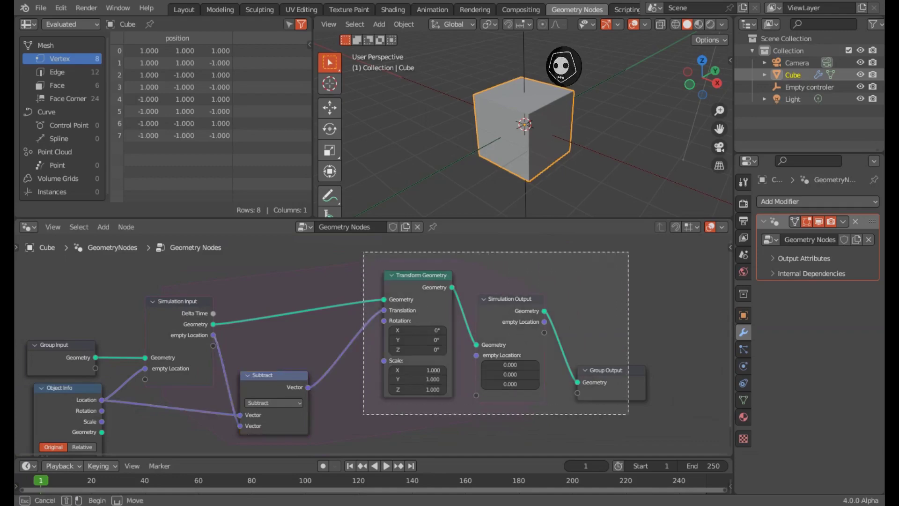
# - Shift the three selected nodes to the right, then deselect all to make room
pyautogui.press('g')
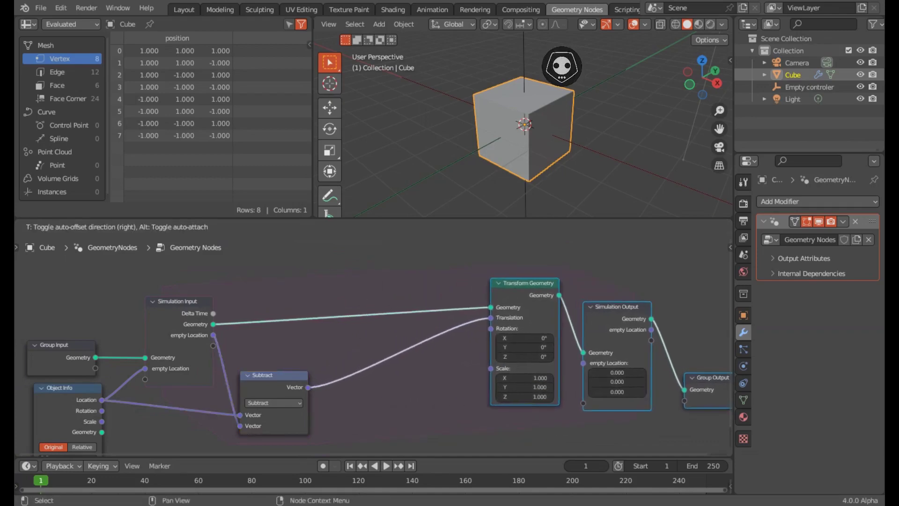
pyautogui.press('Return')
pyautogui.moveTo(375, 351); pyautogui.dragTo(345, 316, button='middle')
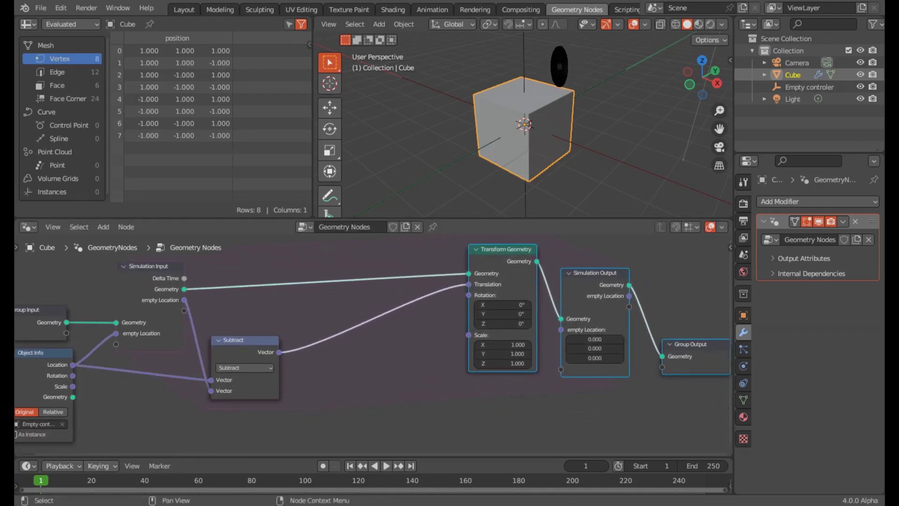
pyautogui.hotkey('alt', 'a')
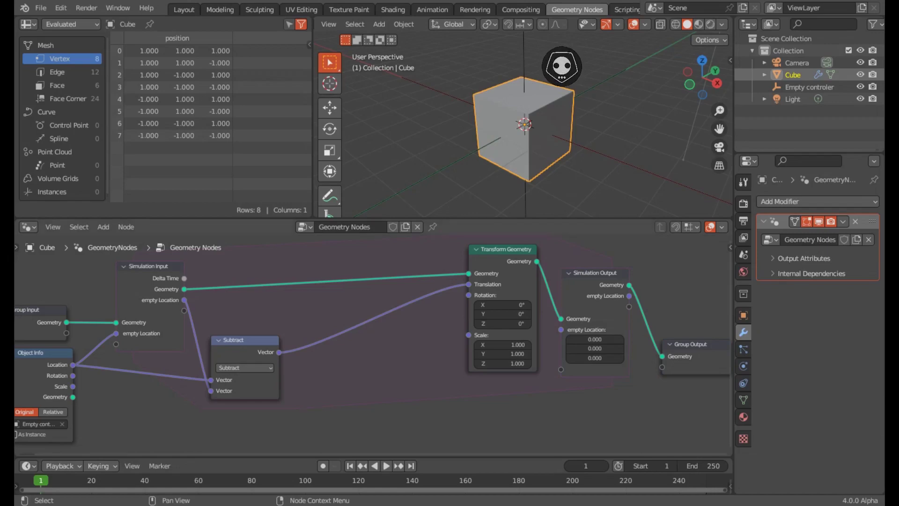
pyautogui.scroll(1, 375, 342)
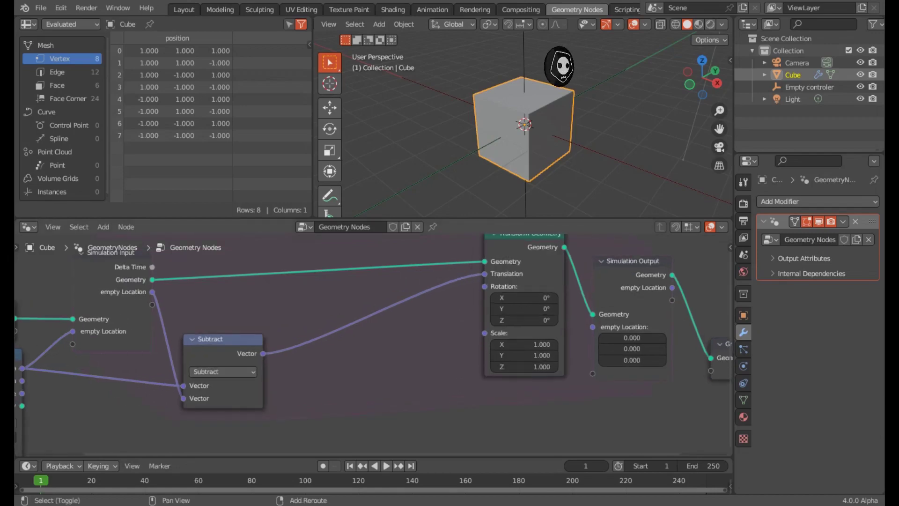
# - Insert a Vector Math node on the Subtract→Translation link and set it to Maximum
pyautogui.hotkey('shift', 'a')
pyautogui.write('ve')
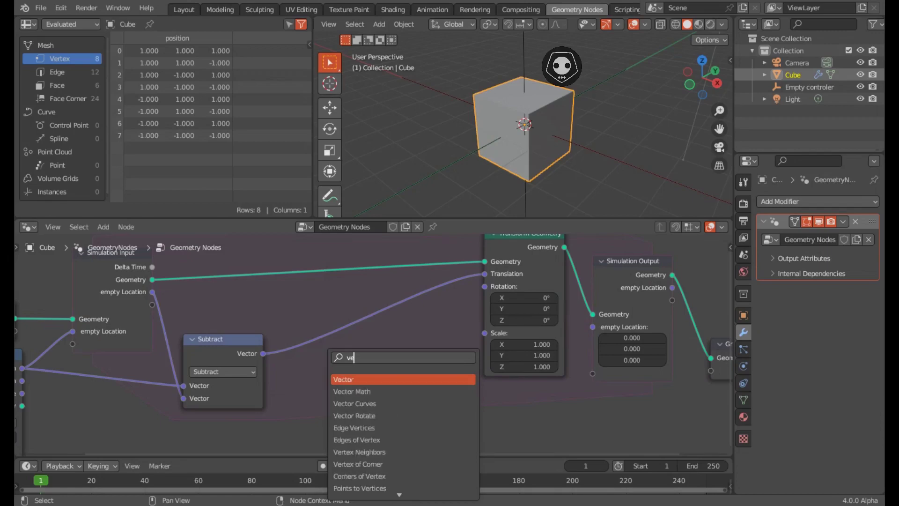
pyautogui.write('c')
pyautogui.press('Down')
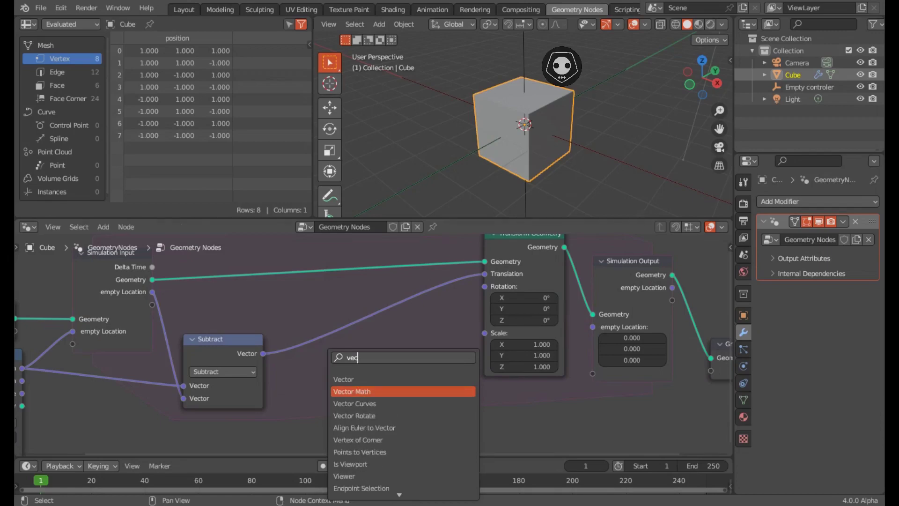
pyautogui.press('Return')
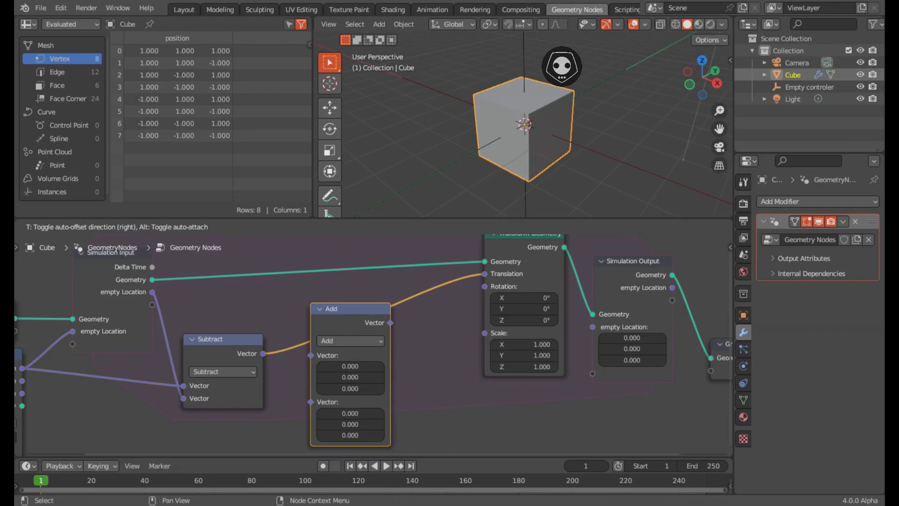
pyautogui.press('Return')
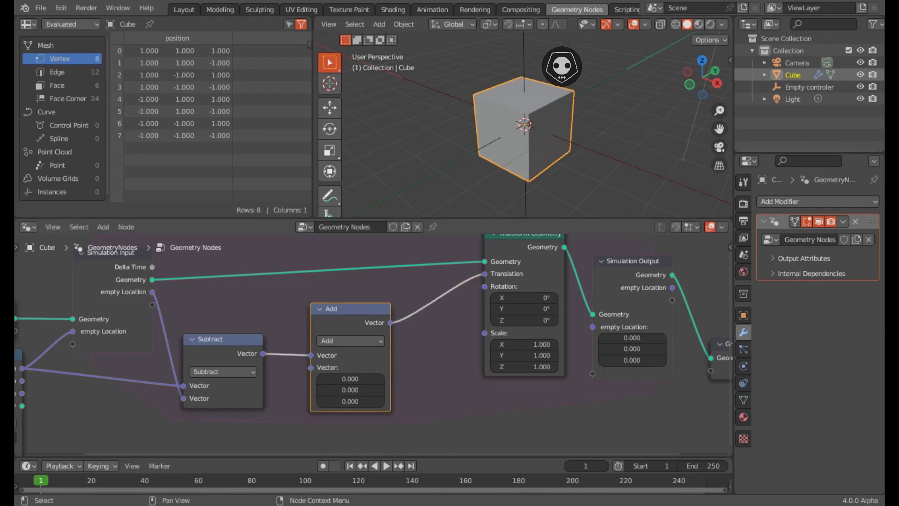
pyautogui.scroll(1, 365, 346)
pyautogui.click(344, 339)
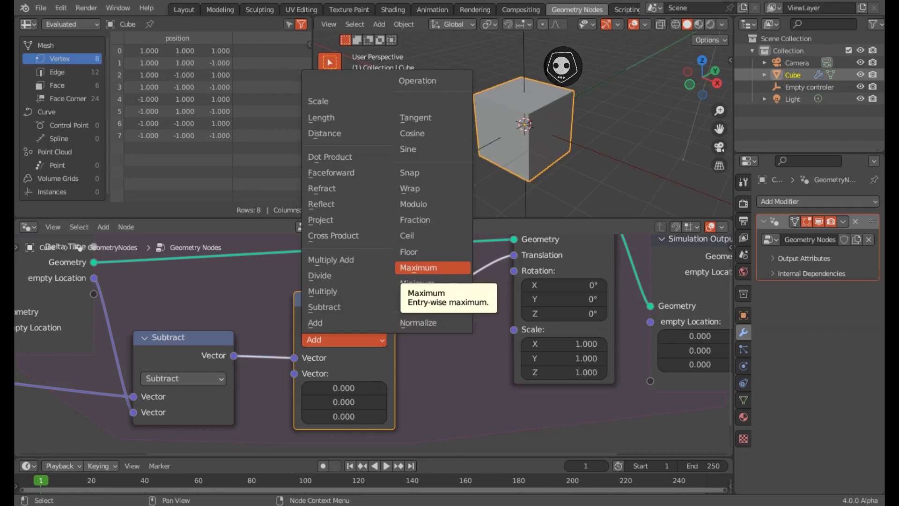
pyautogui.click(418, 267)
pyautogui.scroll(-1, 374, 347)
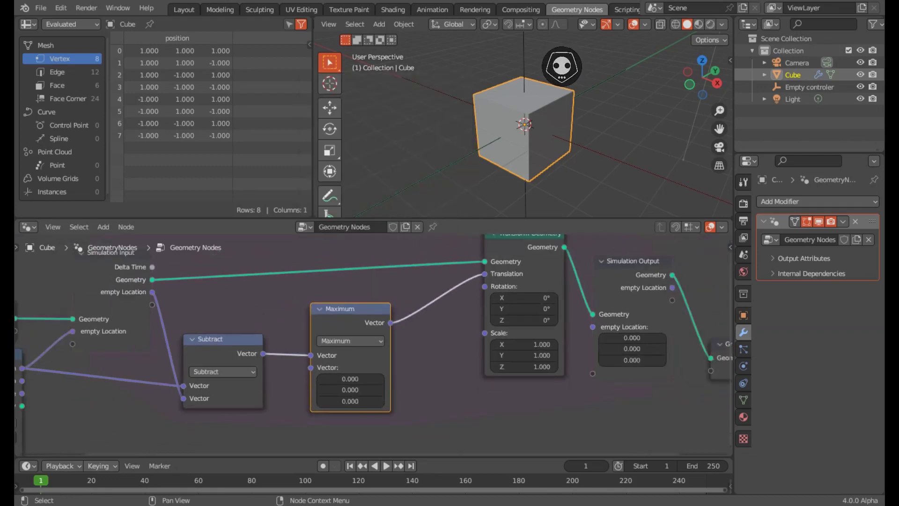
# - Nudge Group Output slightly right and save the file as RATCHET LIKE DRIVER.blend
pyautogui.scroll(-1, 178, 438)
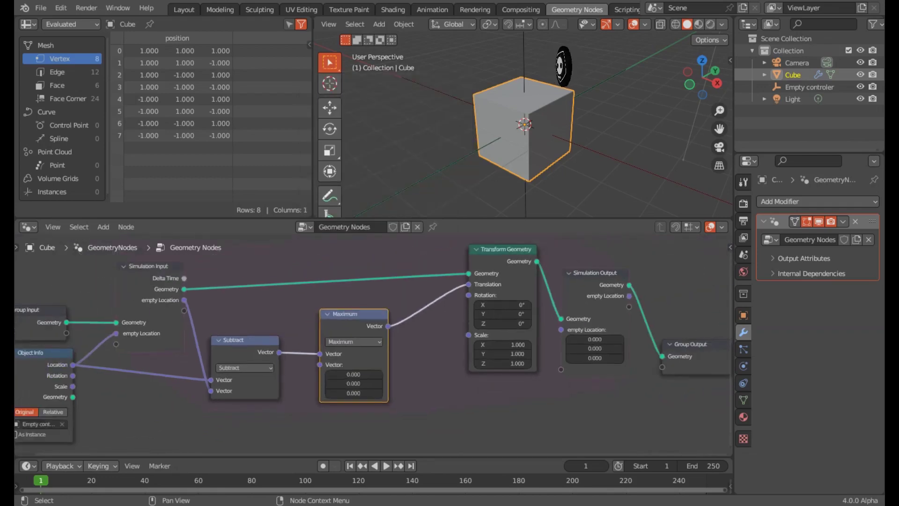
pyautogui.scroll(-1, 178, 437)
pyautogui.moveTo(374, 351); pyautogui.dragTo(270, 374, button='middle')
pyautogui.scroll(-1, 373, 346)
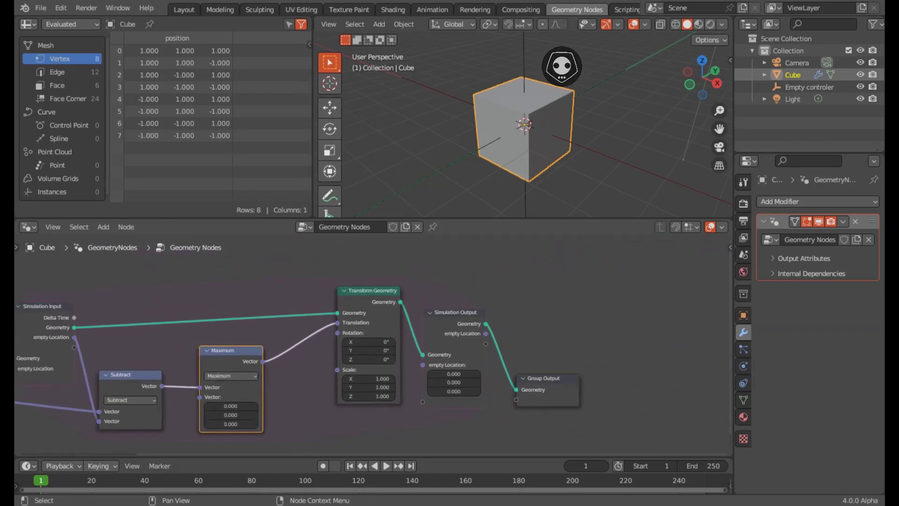
pyautogui.click(547, 396)
pyautogui.moveTo(547, 395); pyautogui.dragTo(564, 390)
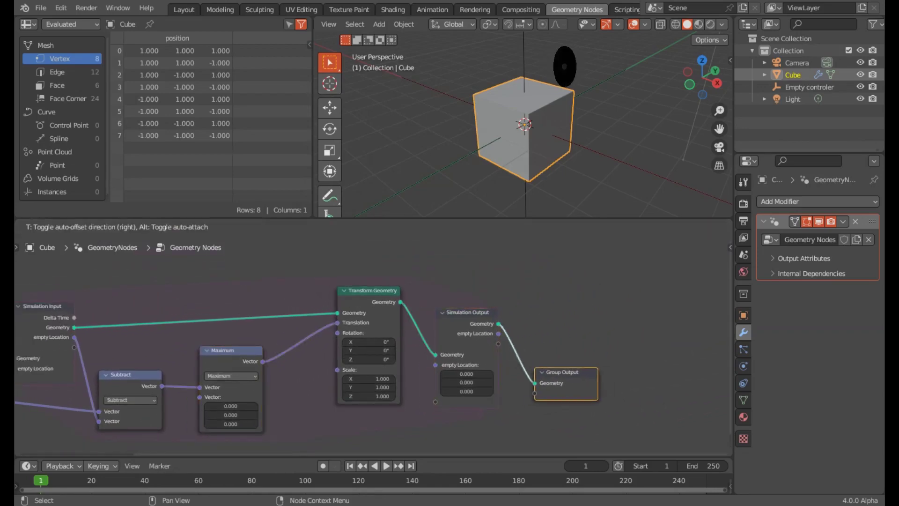
pyautogui.click(368, 291)
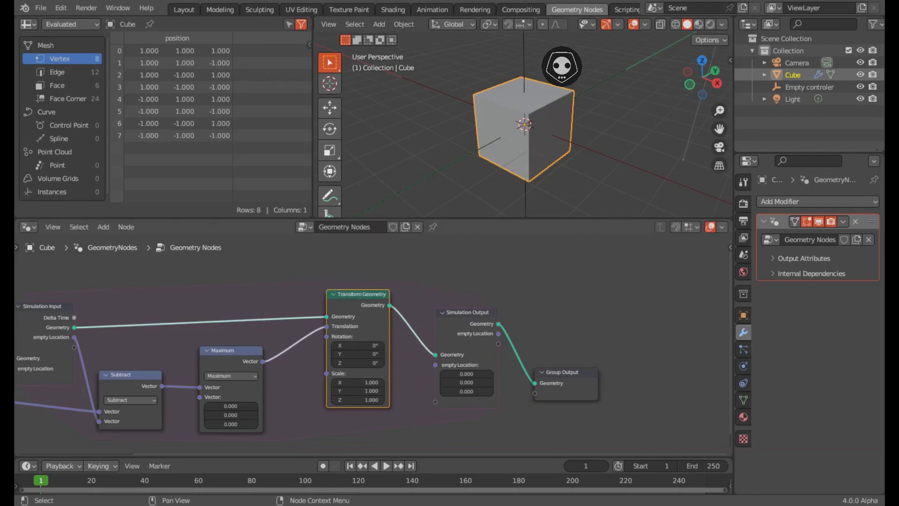
pyautogui.moveTo(375, 351); pyautogui.dragTo(464, 341, button='middle')
pyautogui.hotkey('ctrl', 's')
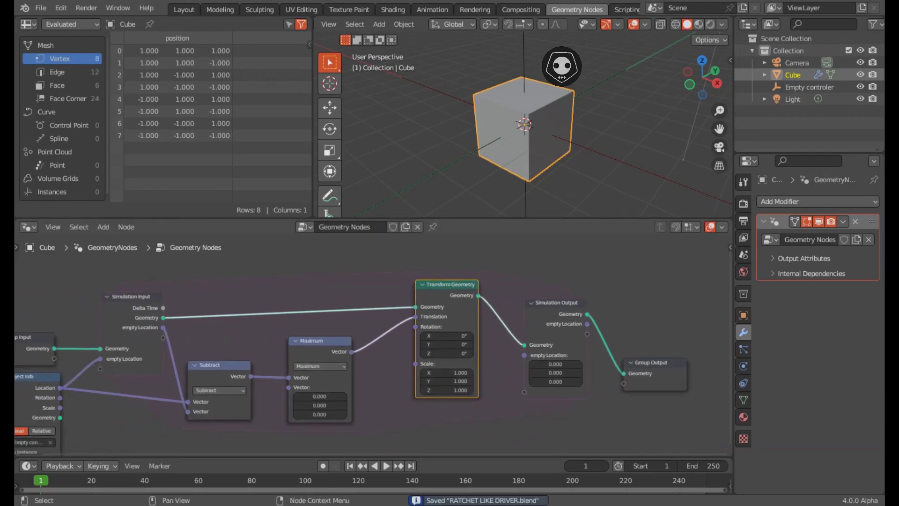
# - Nudge Simulation Input and add a lowered reroute on the Location-to-Subtract link
pyautogui.moveTo(375, 351); pyautogui.dragTo(561, 325, button='middle')
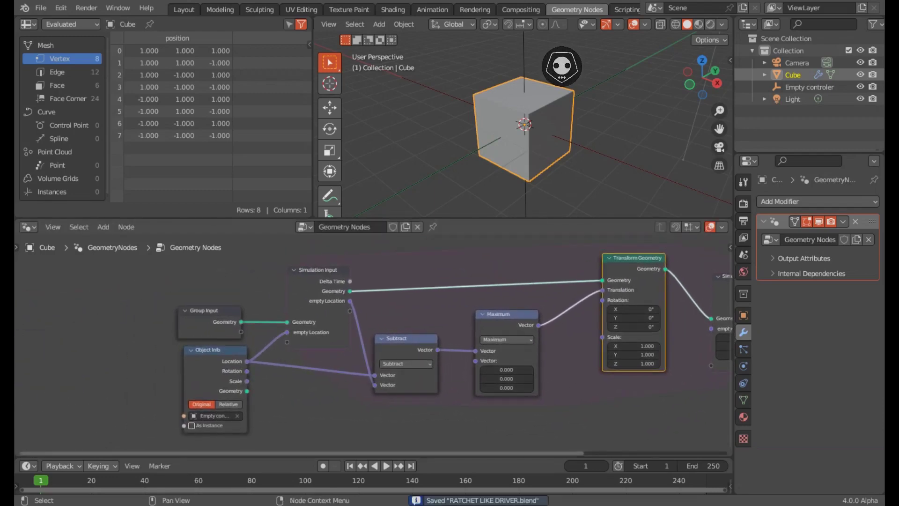
pyautogui.moveTo(318, 270); pyautogui.dragTo(310, 278)
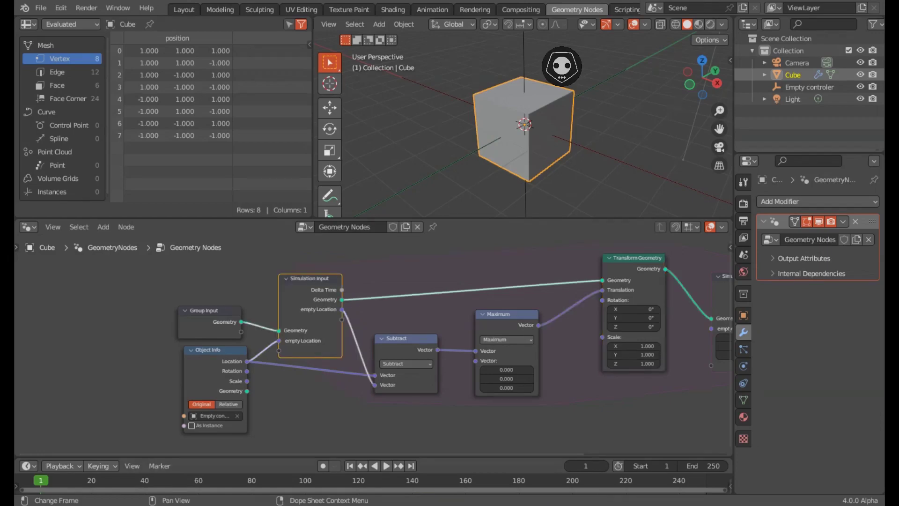
pyautogui.keyDown('shift'); pyautogui.moveTo(326, 365); pyautogui.dragTo(329, 382, button='right'); pyautogui.keyUp('shift')
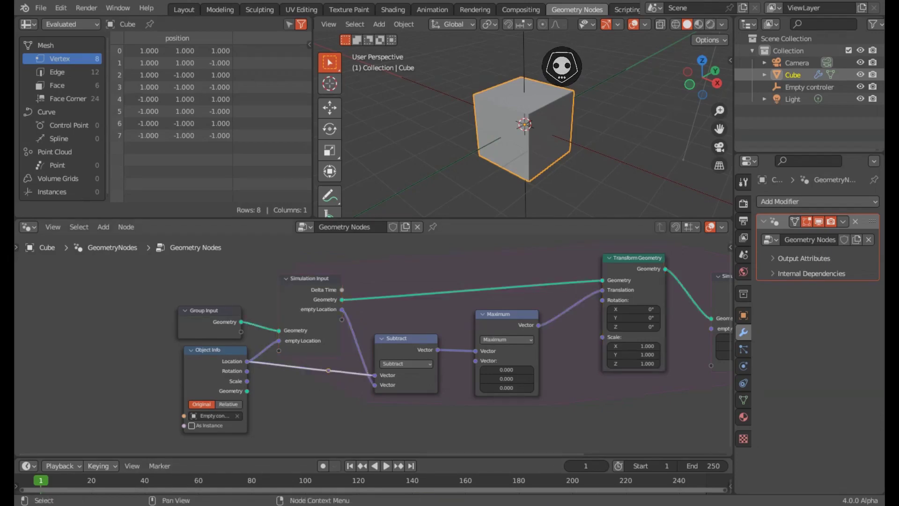
pyautogui.press('g')
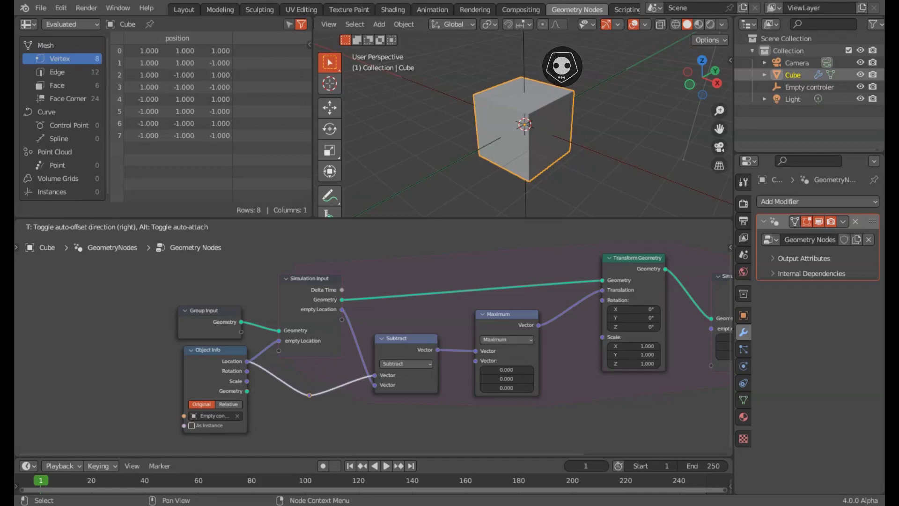
pyautogui.click(308, 390)
pyautogui.moveTo(307, 390); pyautogui.dragTo(194, 398, button='middle')
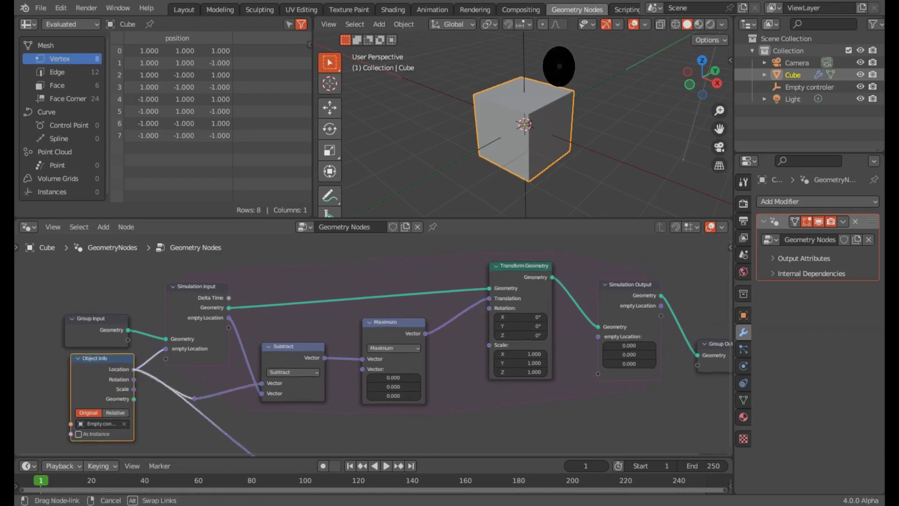
# - Link Object Info Location to Simulation Output's Location, rerouted below the nodes, and save
pyautogui.moveTo(134, 370); pyautogui.dragTo(134, 352, button='middle')
pyautogui.moveTo(133, 351)
pyautogui.mouseDown()
pyautogui.moveTo(605, 324)
pyautogui.moveTo(599, 319)
pyautogui.moveTo(577, 411)
pyautogui.mouseUp()
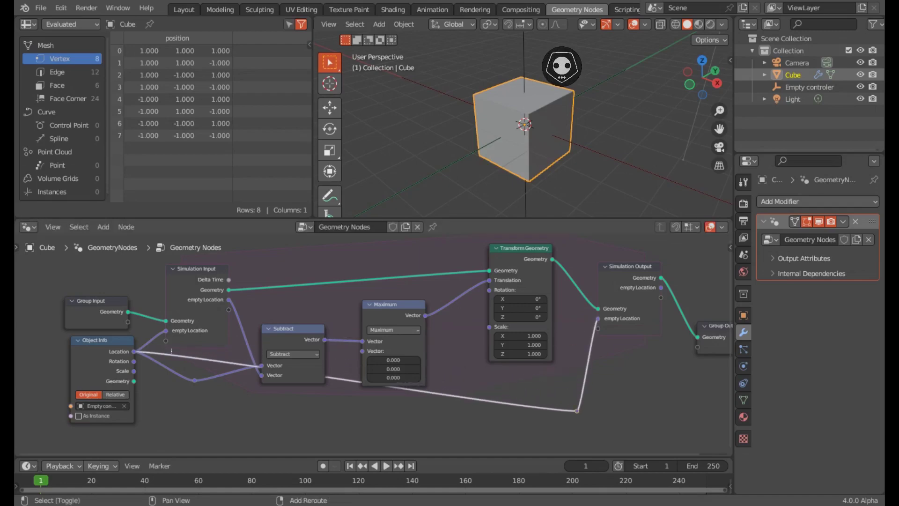
pyautogui.keyDown('shift'); pyautogui.moveTo(171, 349); pyautogui.dragTo(172, 359, button='right'); pyautogui.keyUp('shift')
pyautogui.moveTo(172, 355); pyautogui.dragTo(176, 403)
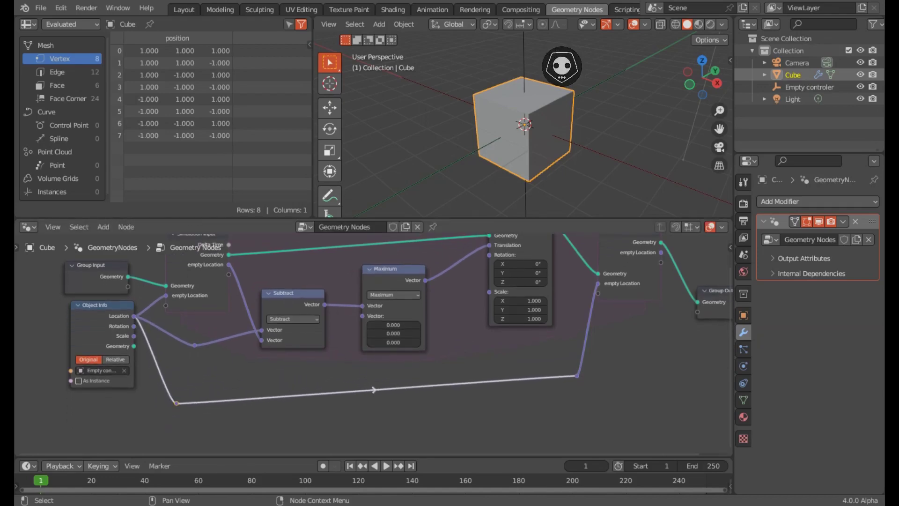
pyautogui.moveTo(577, 376); pyautogui.dragTo(575, 388)
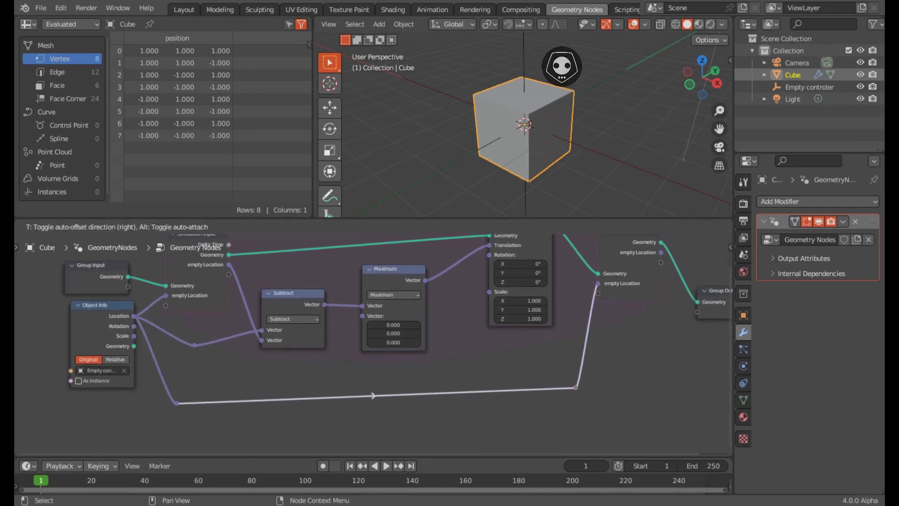
pyautogui.hotkey('ctrl', 's')
pyautogui.moveTo(328, 421); pyautogui.dragTo(327, 448, button='middle')
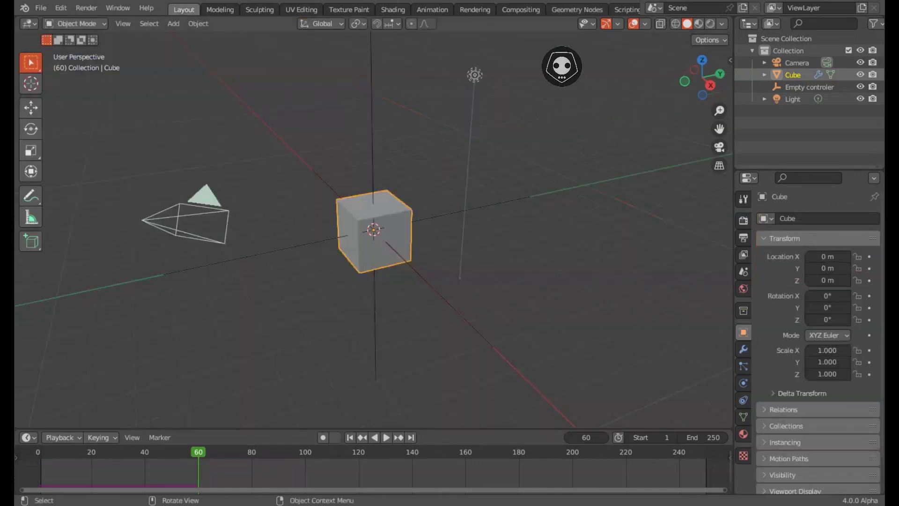
# - Orbit the 3D view slightly and show the ratchet driver task notes in a Text Editor
pyautogui.moveTo(375, 281); pyautogui.dragTo(393, 267, button='middle')
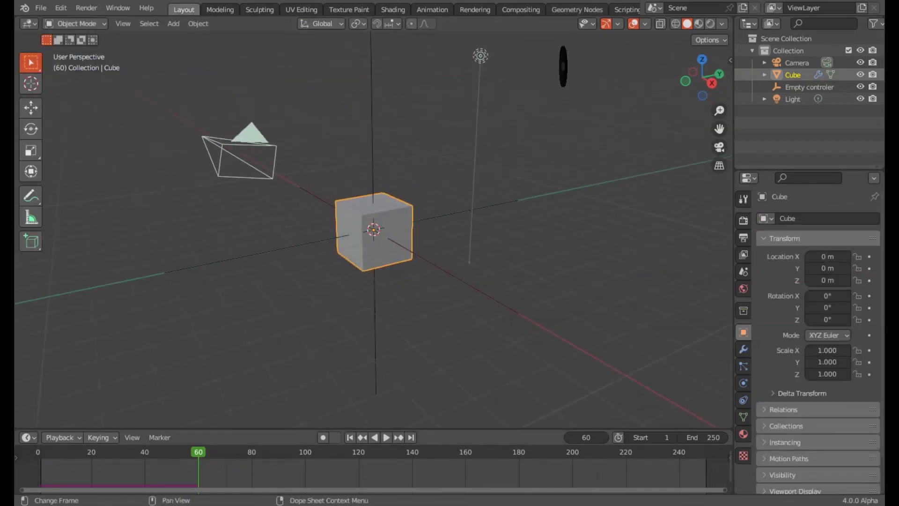
pyautogui.hotkey('shift', 'F11')
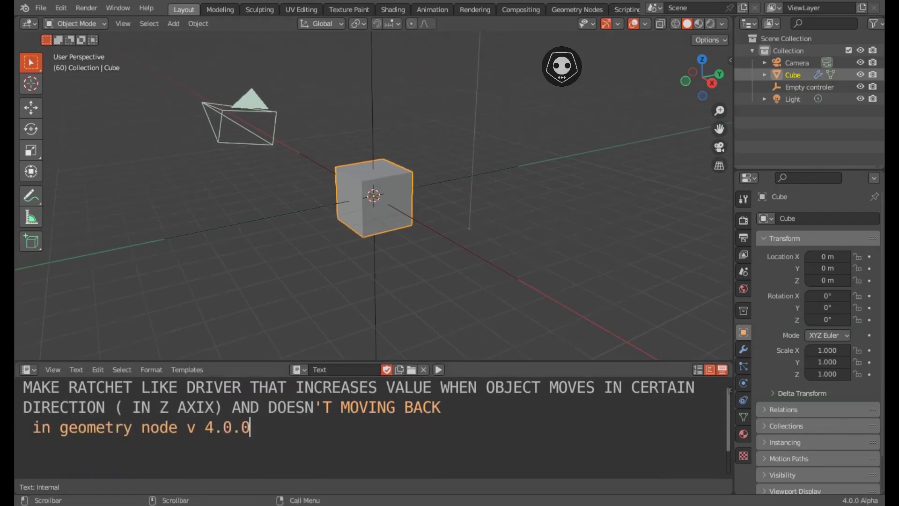
# - Add note lines: press Space Bar to play, then drag the Empty on the Z axis
pyautogui.press('Return')
pyautogui.write('now what i')
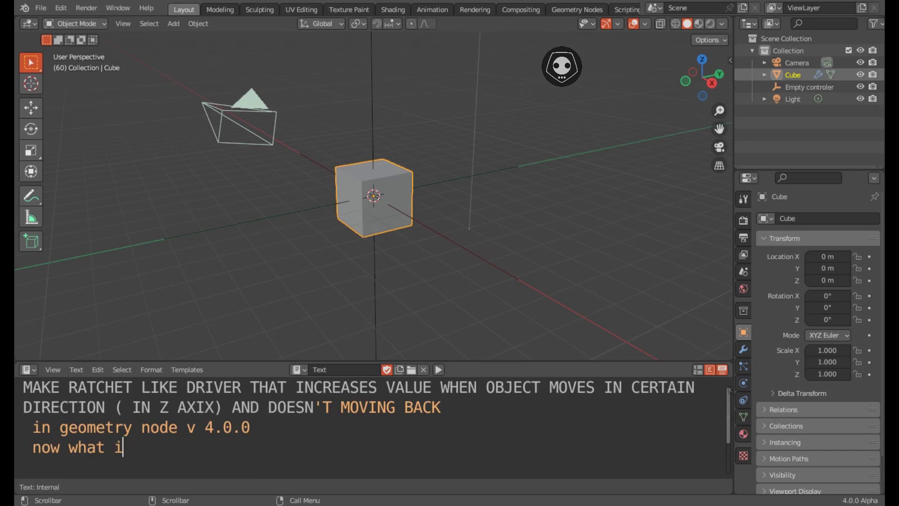
pyautogui.write('ll do now')
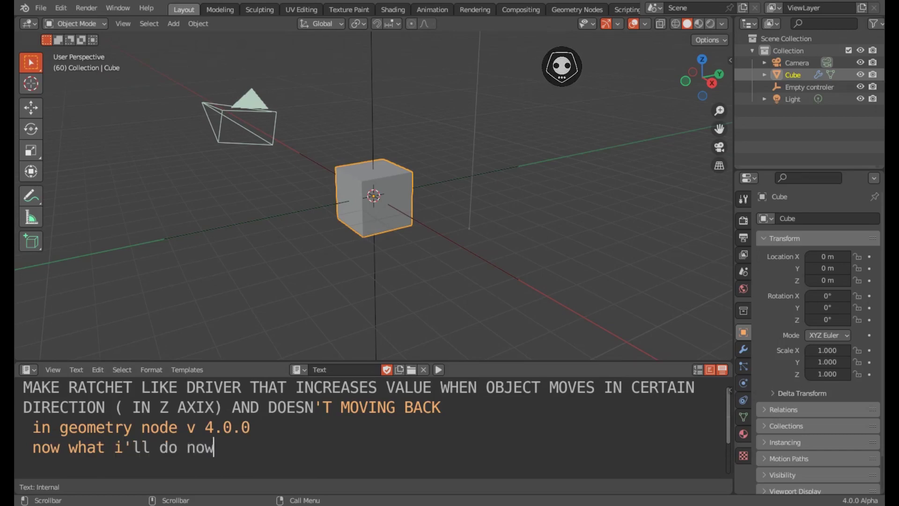
pyautogui.press('Return')
pyautogui.write('jues')
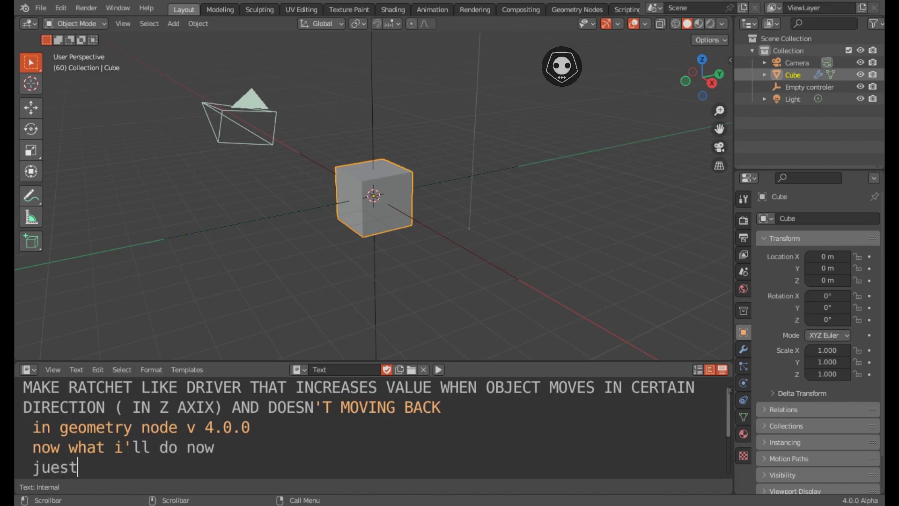
pyautogui.write('the ')
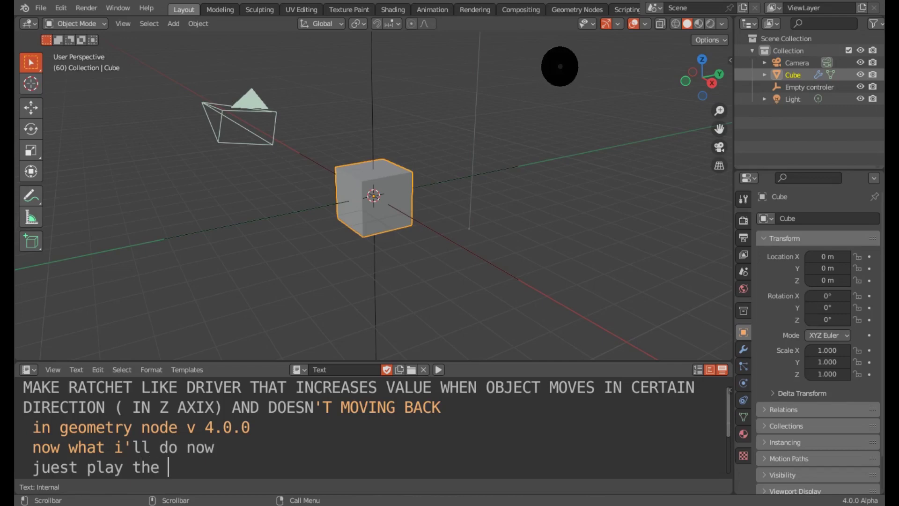
pyautogui.write('animation')
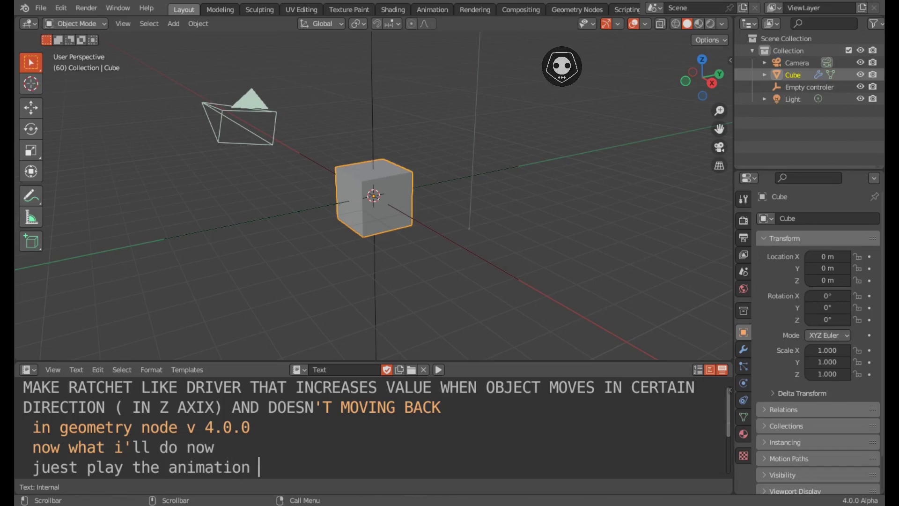
pyautogui.write(' button ')
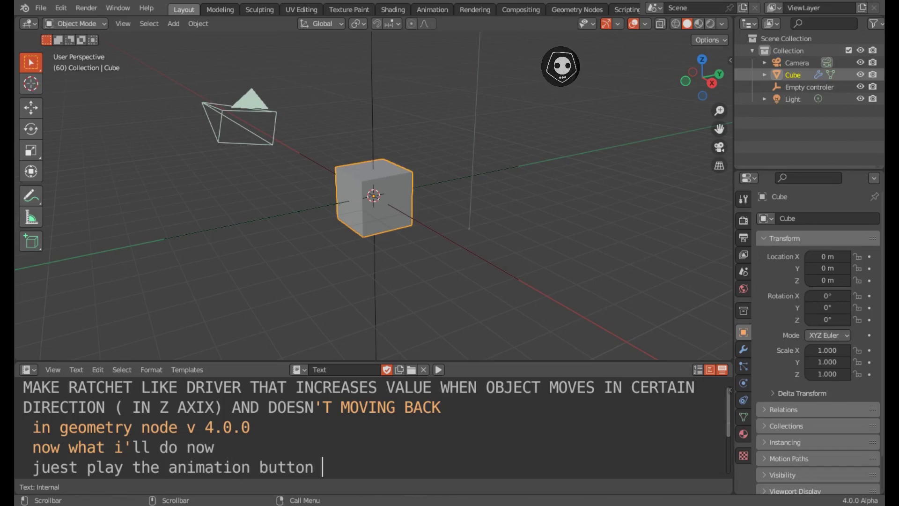
pyautogui.write('press SPACE')
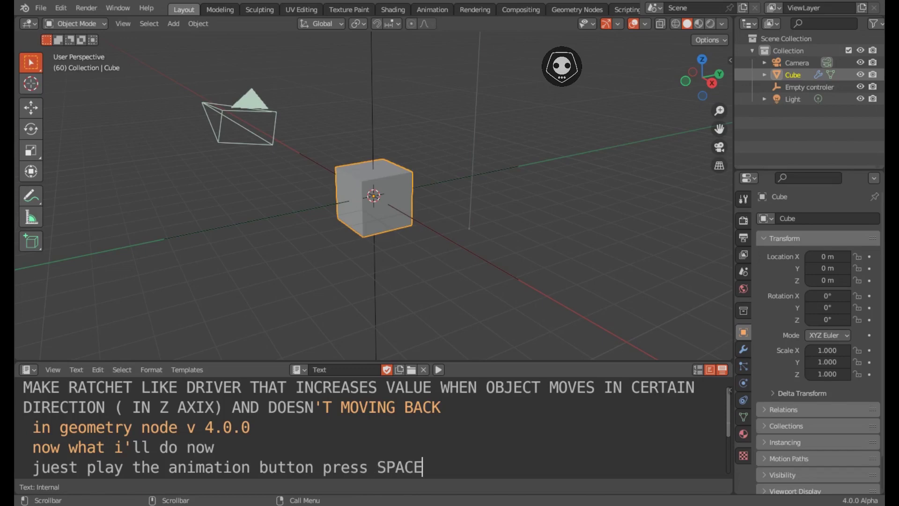
pyautogui.write(' BAR ')
pyautogui.write('> dr')
pyautogui.write('ag')
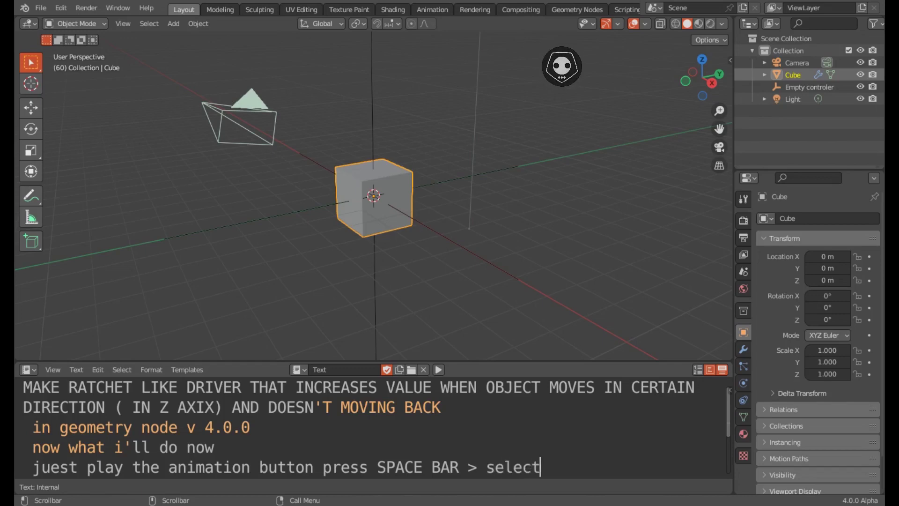
pyautogui.write('EMPL')
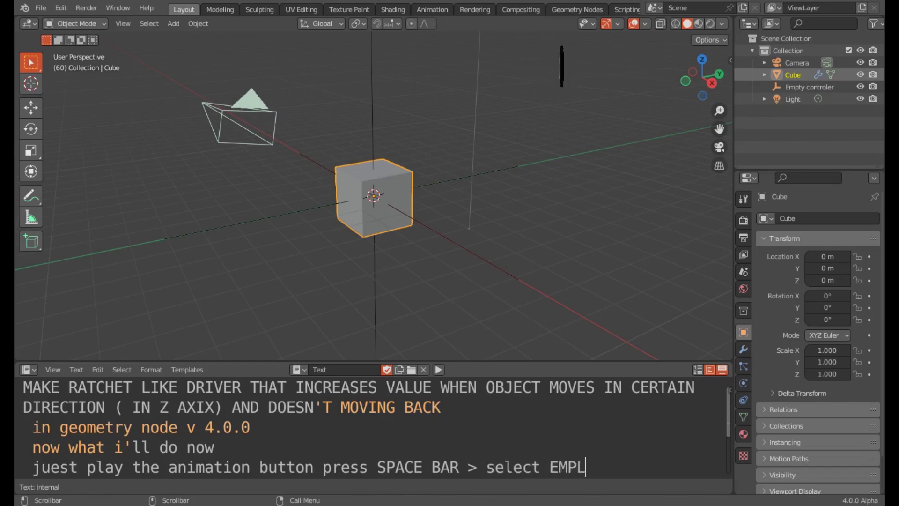
pyautogui.write('Y object')
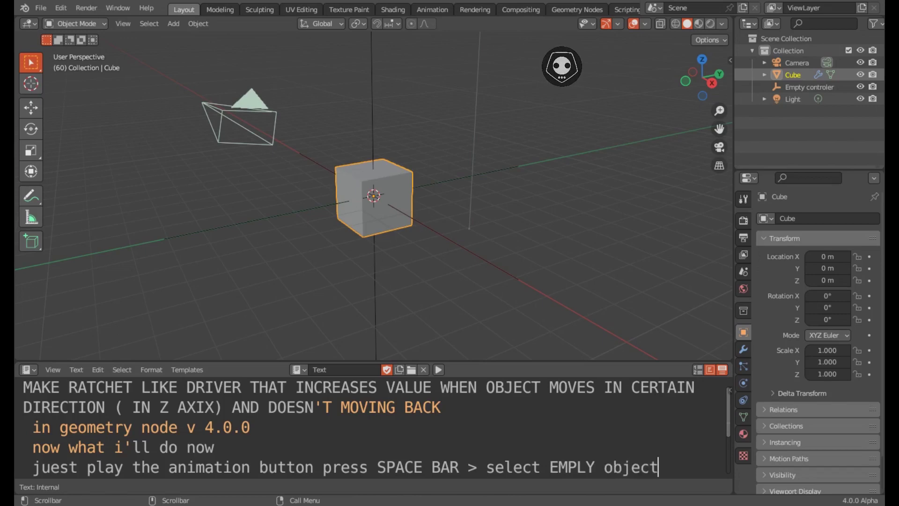
pyautogui.press('Return')
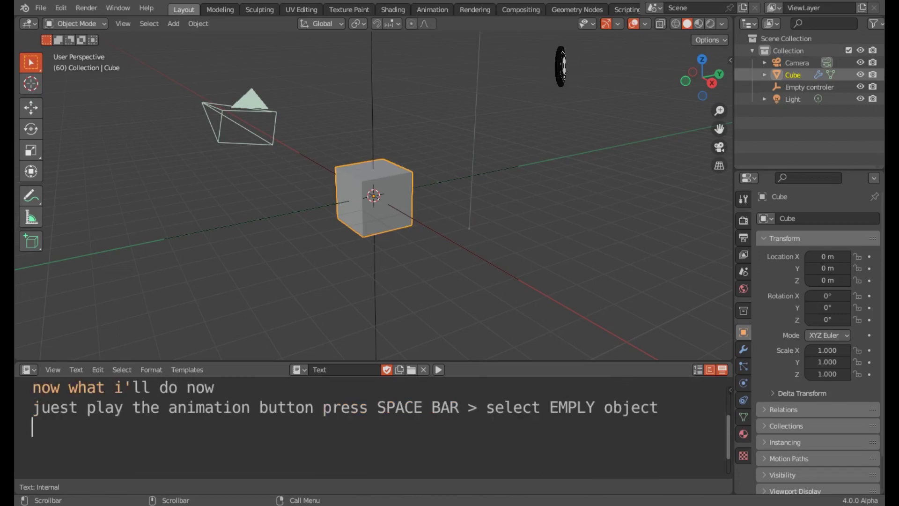
pyautogui.write('>grab it')
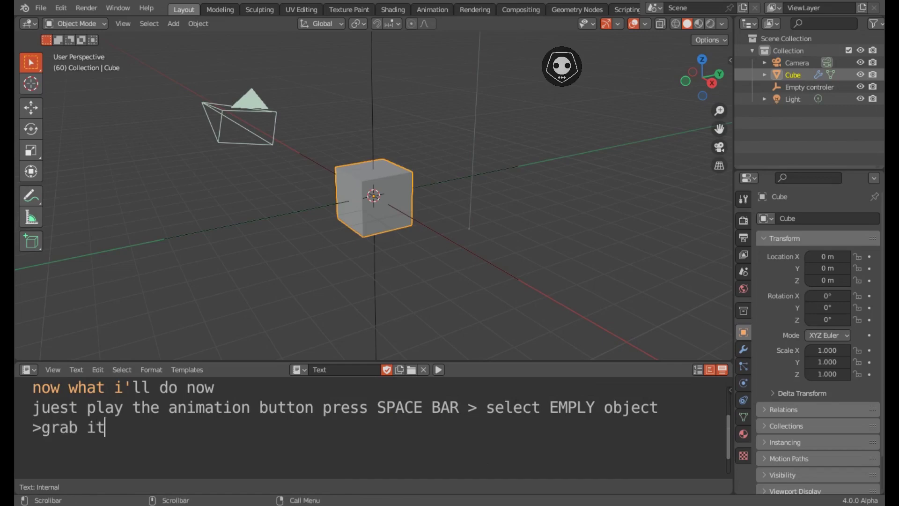
pyautogui.write(' on z')
pyautogui.press('BackSpace')
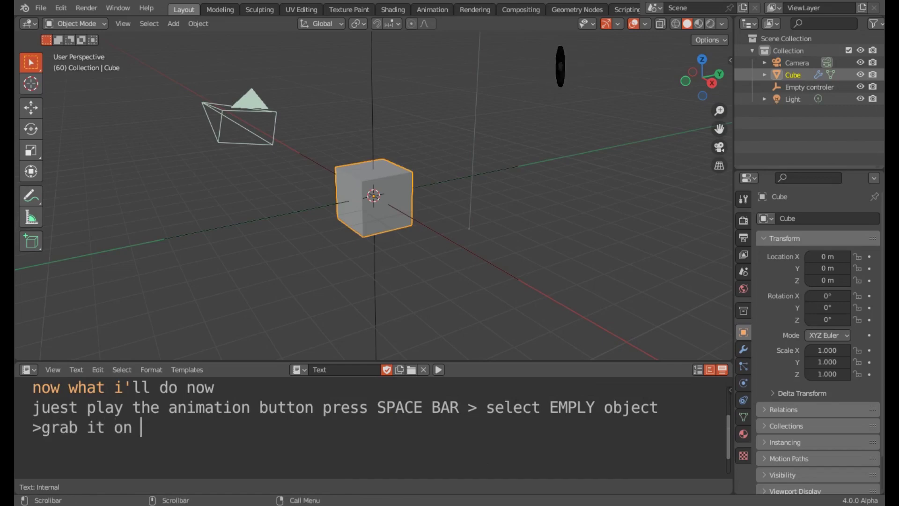
pyautogui.write('Z')
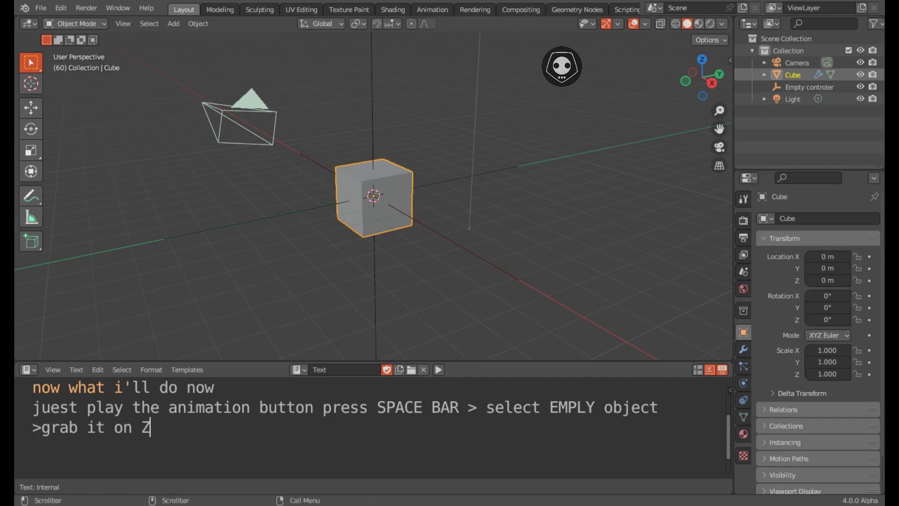
pyautogui.write(' axi')
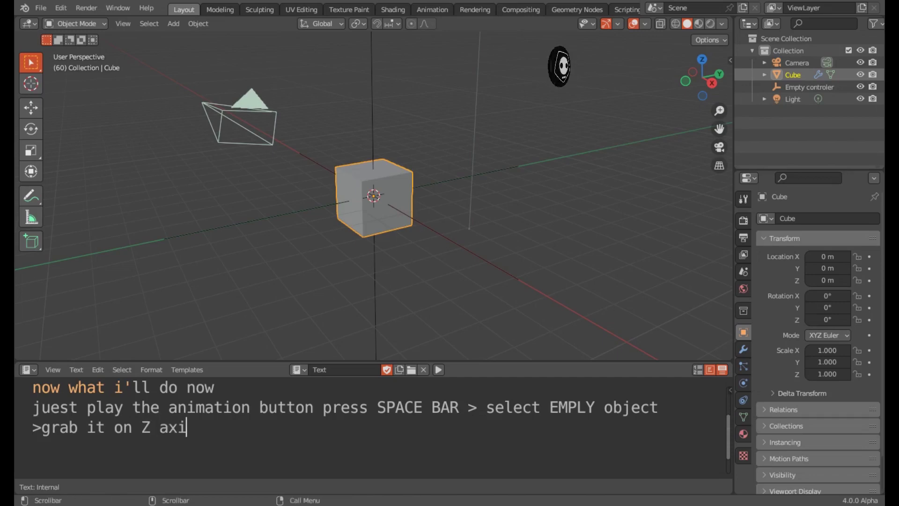
pyautogui.write('x')
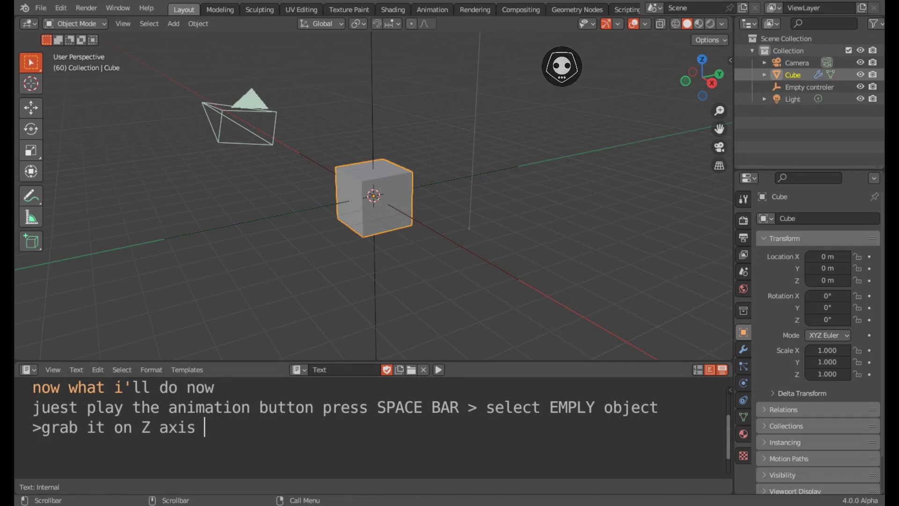
# - Replace the notes area with the timeline and shrink it to enlarge the 3D view
pyautogui.scroll(3, 370, 422)
pyautogui.scroll(-3, 370, 421)
pyautogui.moveTo(41, 407)
pyautogui.mouseDown()
pyautogui.moveTo(204, 427)
pyautogui.moveTo(23, 447)
pyautogui.mouseUp()
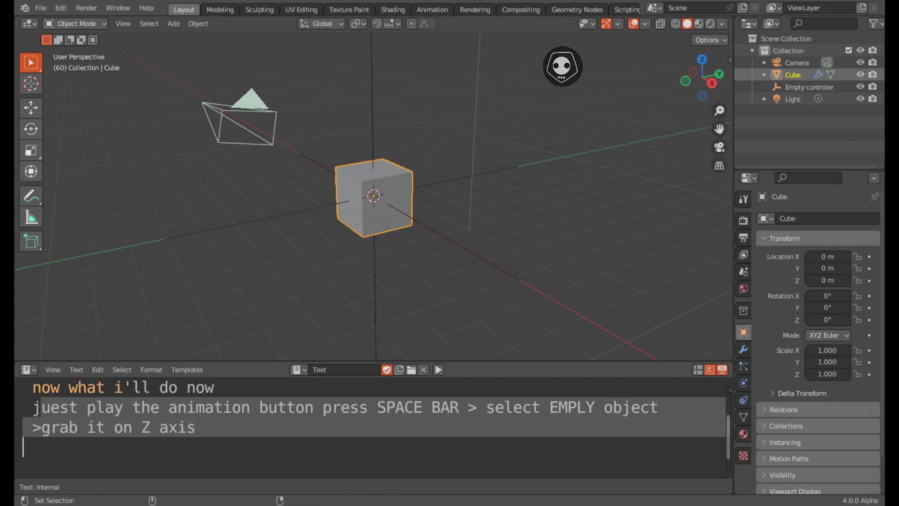
pyautogui.click(23, 447)
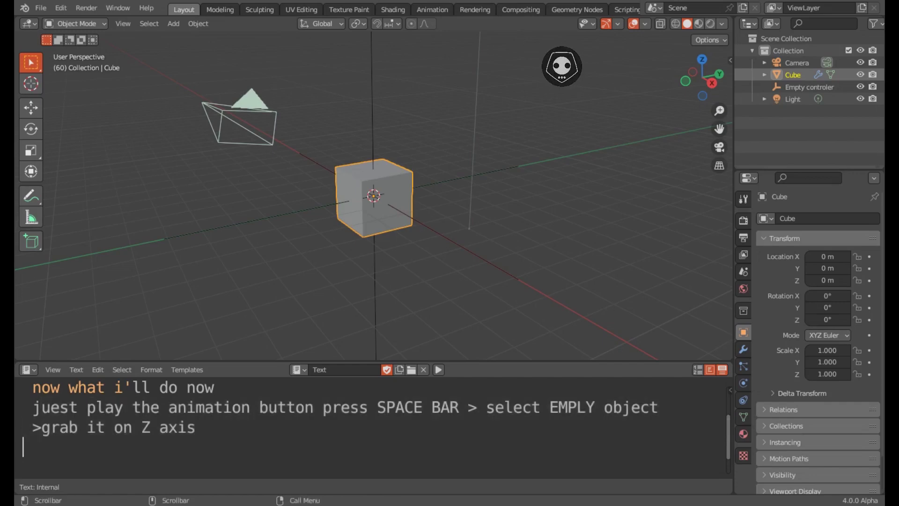
pyautogui.hotkey('shift', 'F12')
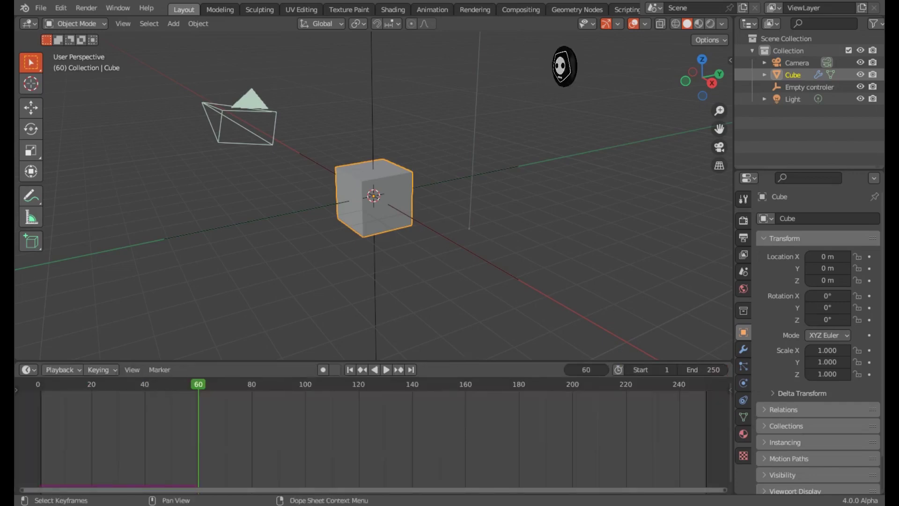
pyautogui.moveTo(374, 361); pyautogui.dragTo(375, 422)
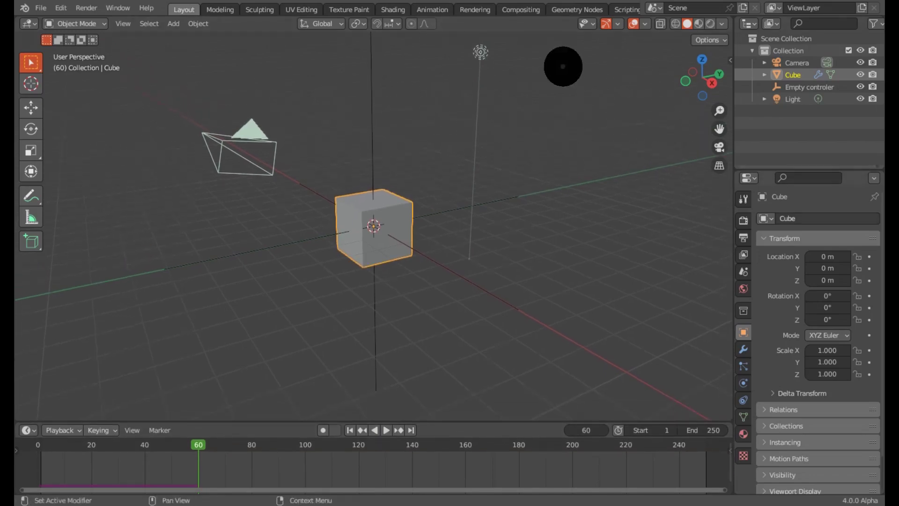
pyautogui.click(743, 220)
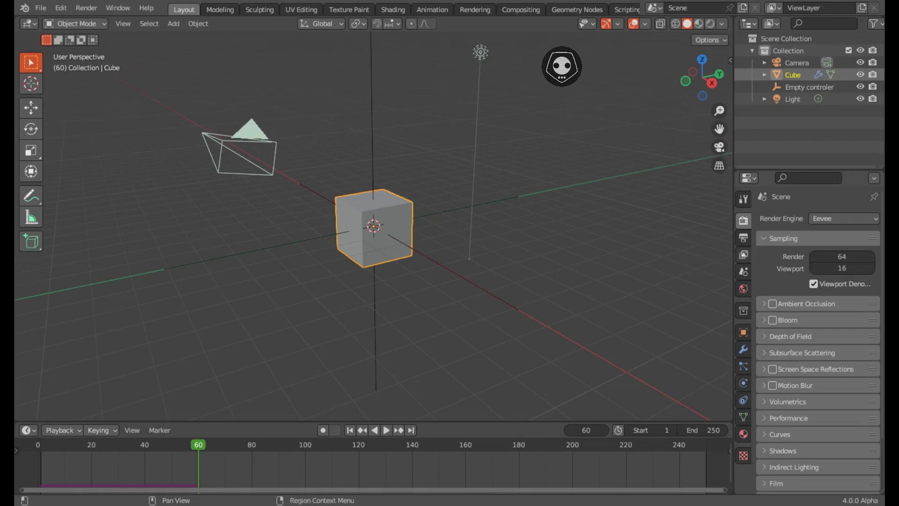
# - Set the scene's frame range End to 500 in the Output properties
pyautogui.click(743, 238)
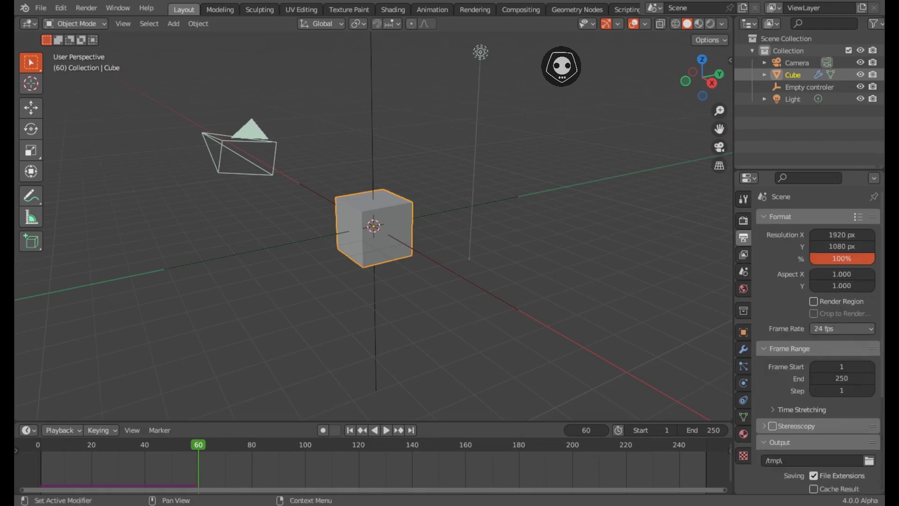
pyautogui.doubleClick(842, 378)
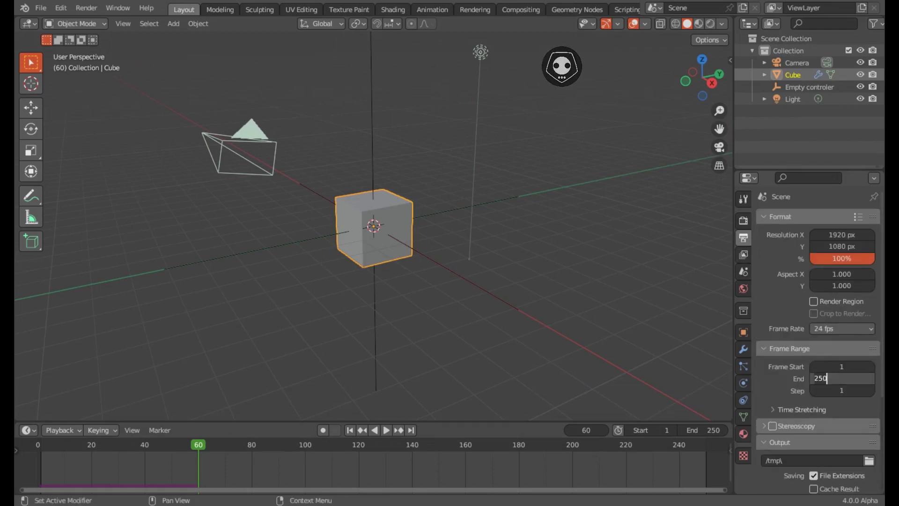
pyautogui.write('500')
pyautogui.press('Return')
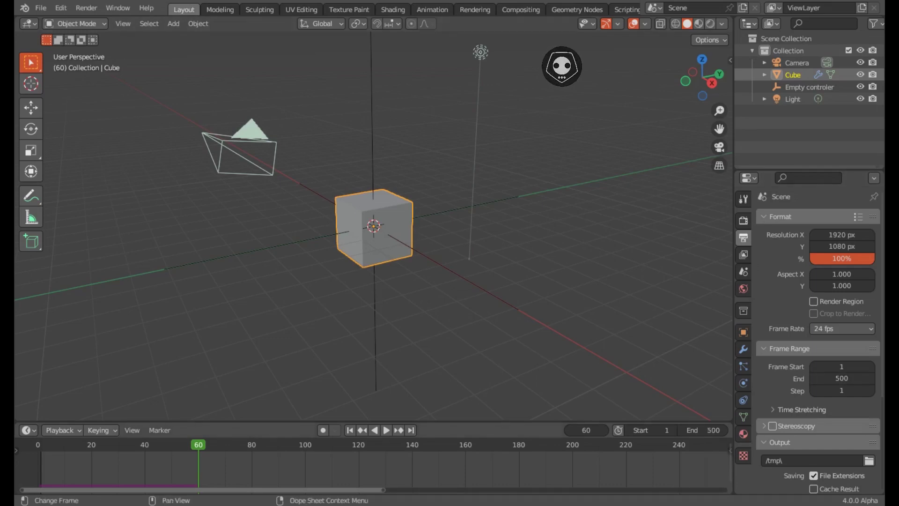
# - Shrink the timeline further and hide the tool shelf to enlarge the 3D view
pyautogui.scroll(-2, 372, 464)
pyautogui.scroll(-2, 372, 463)
pyautogui.keyDown('ctrl'); pyautogui.scroll(-1, 371, 463); pyautogui.keyUp('ctrl')
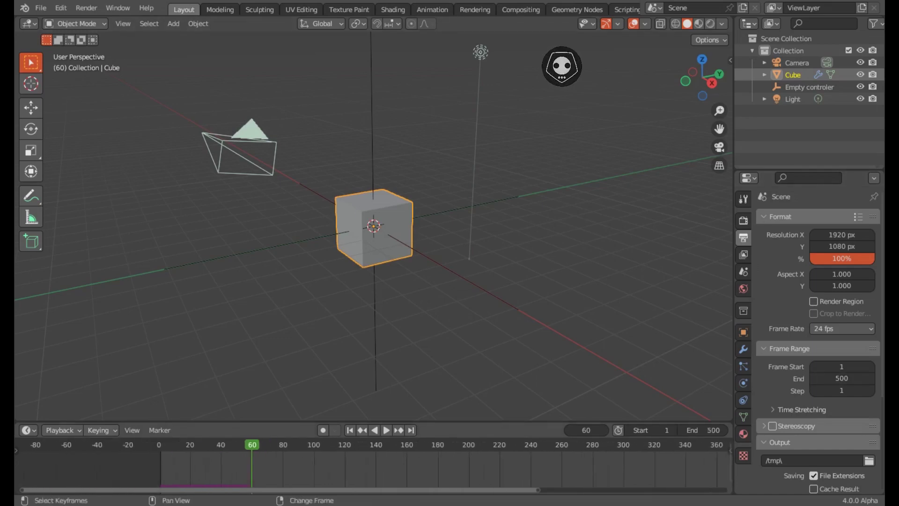
pyautogui.keyDown('ctrl'); pyautogui.scroll(-4, 372, 463); pyautogui.keyUp('ctrl')
pyautogui.moveTo(372, 422); pyautogui.dragTo(371, 451)
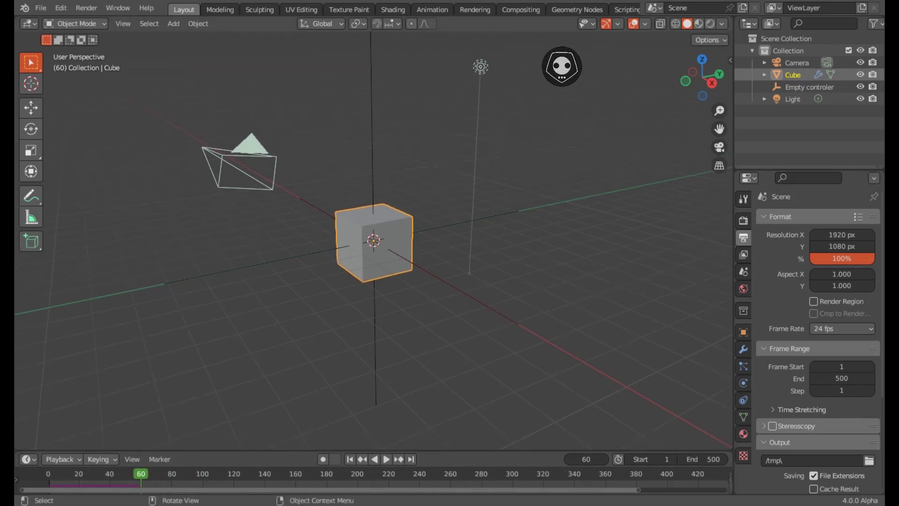
pyautogui.press('t')
pyautogui.scroll(-2, 562, 66)
# - Play the animation and raise the empty controller twice along Z
pyautogui.moveTo(561, 66); pyautogui.dragTo(562, 66, button='middle')
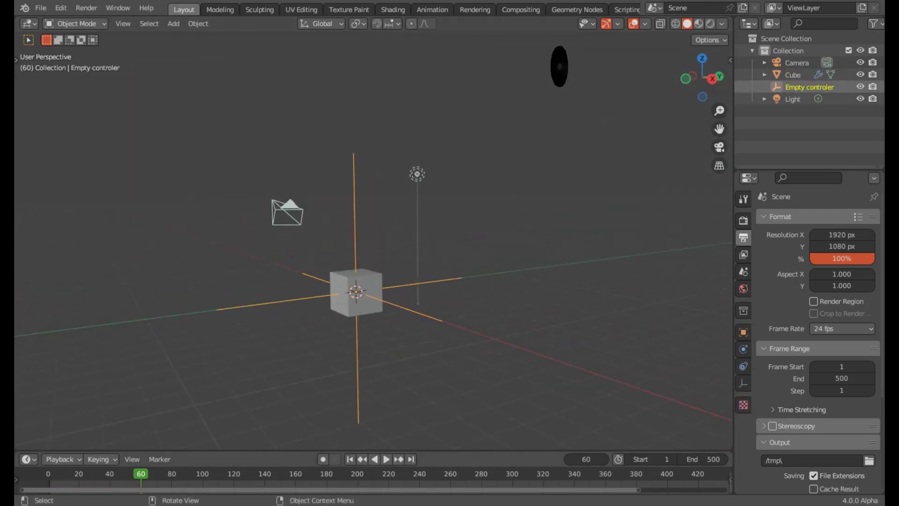
pyautogui.press('space')
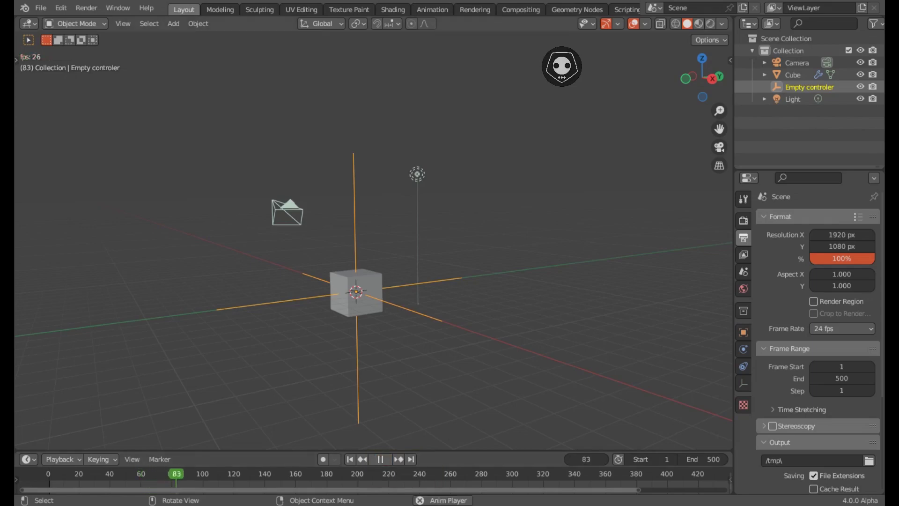
pyautogui.press('g')
pyautogui.press('z')
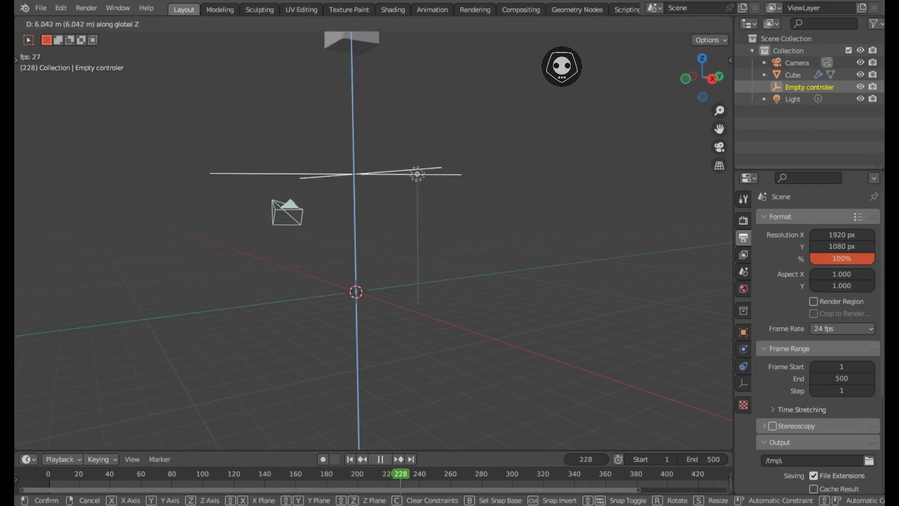
pyautogui.press('Return')
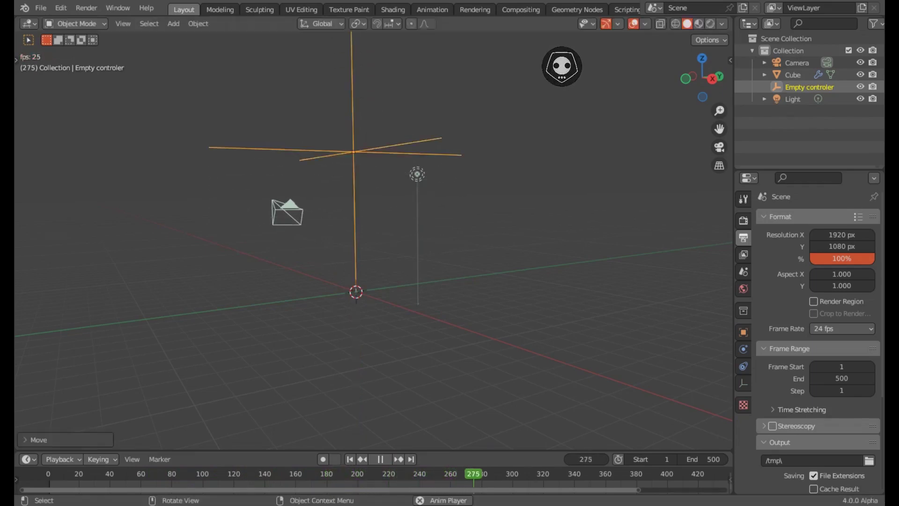
pyautogui.press('g')
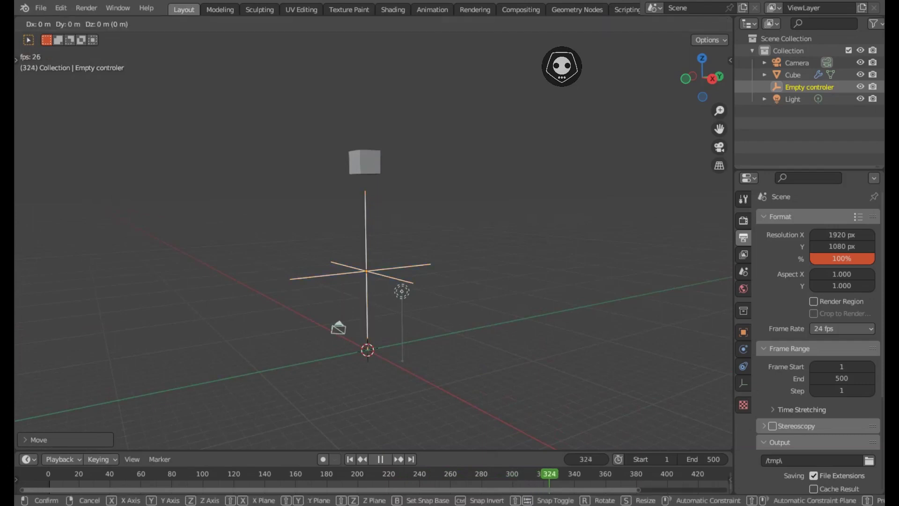
pyautogui.press('z')
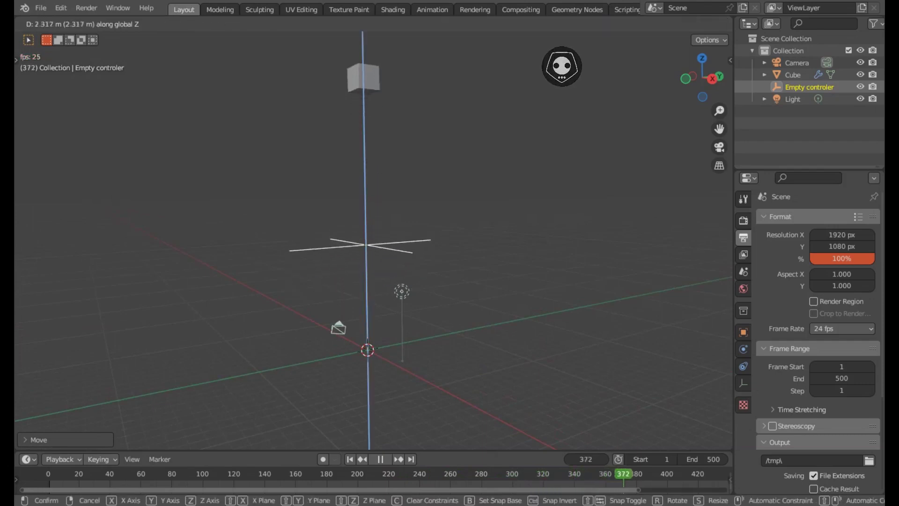
pyautogui.press('Return')
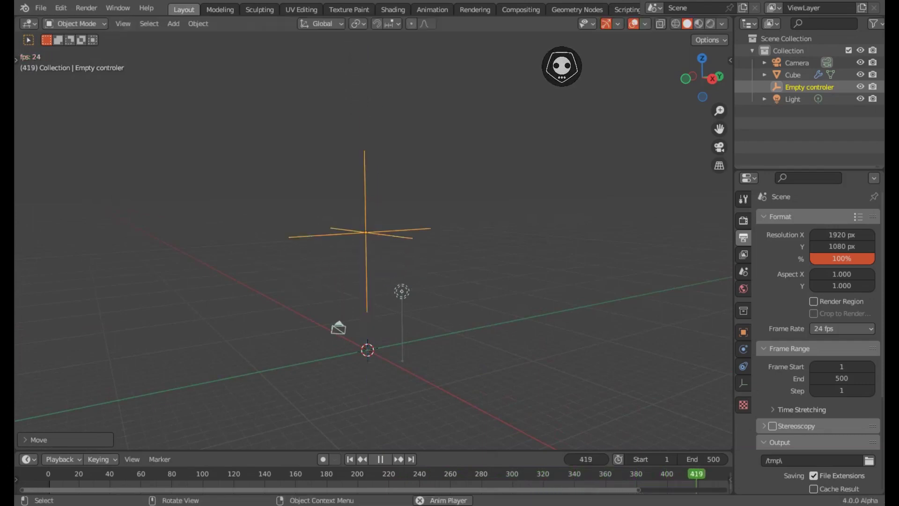
# - Lower the empty back down along Z and stop playback
pyautogui.scroll(-5, 373, 239)
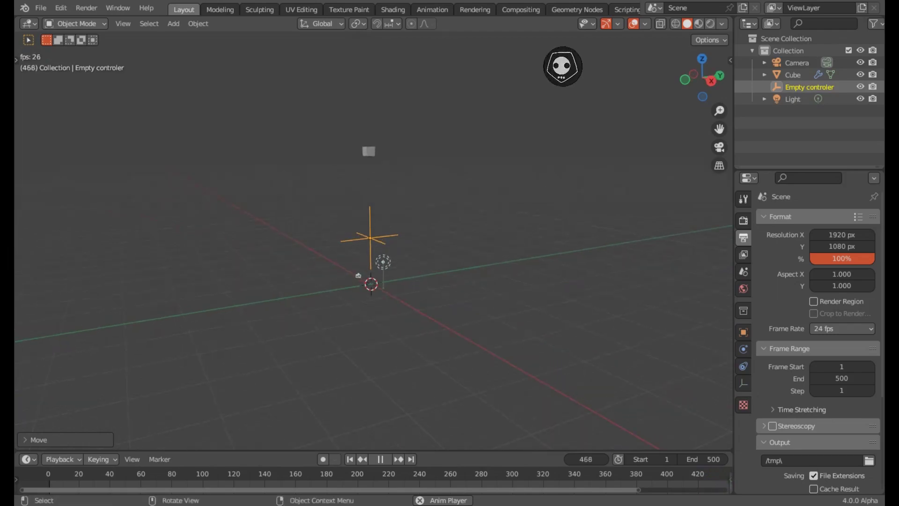
pyautogui.press('g')
pyautogui.press('z')
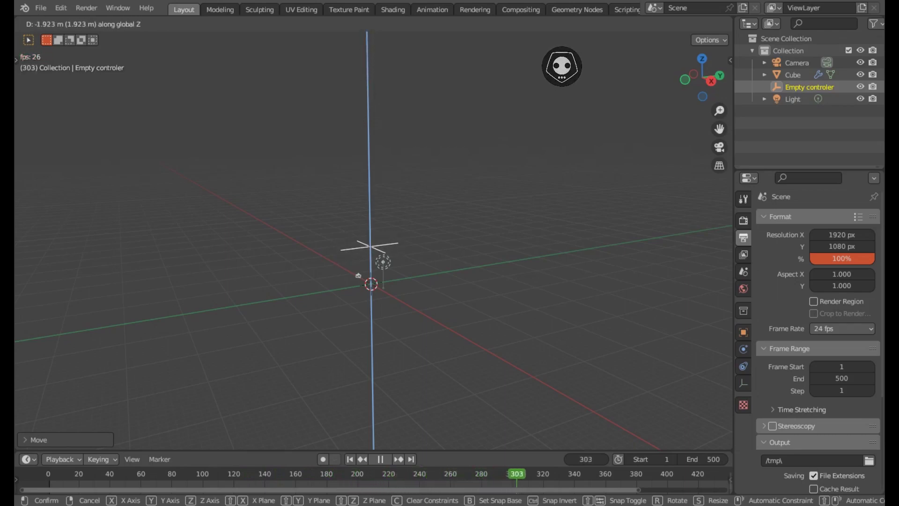
pyautogui.press('Return')
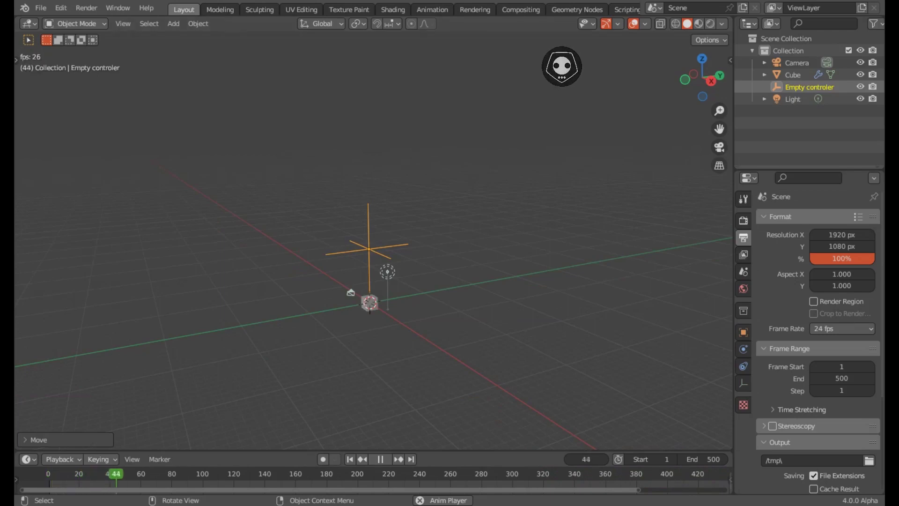
pyautogui.press('space')
# - Restore the tool shelf, move the Empty along Z to the cube, and show the notes
pyautogui.scroll(4, 370, 281)
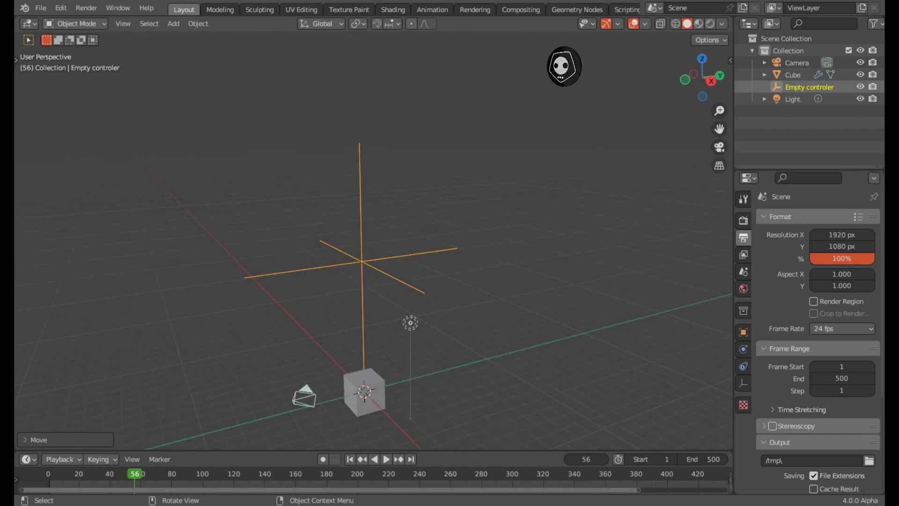
pyautogui.press('t')
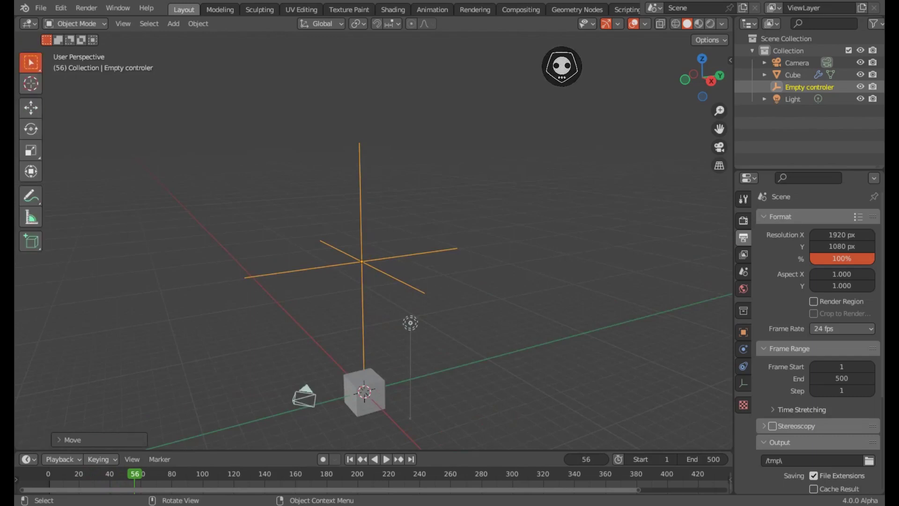
pyautogui.hotkey('shift', 'space')
pyautogui.press('g')
pyautogui.keyDown('shift'); pyautogui.moveTo(360, 261); pyautogui.dragTo(376, 198, button='middle'); pyautogui.keyUp('shift')
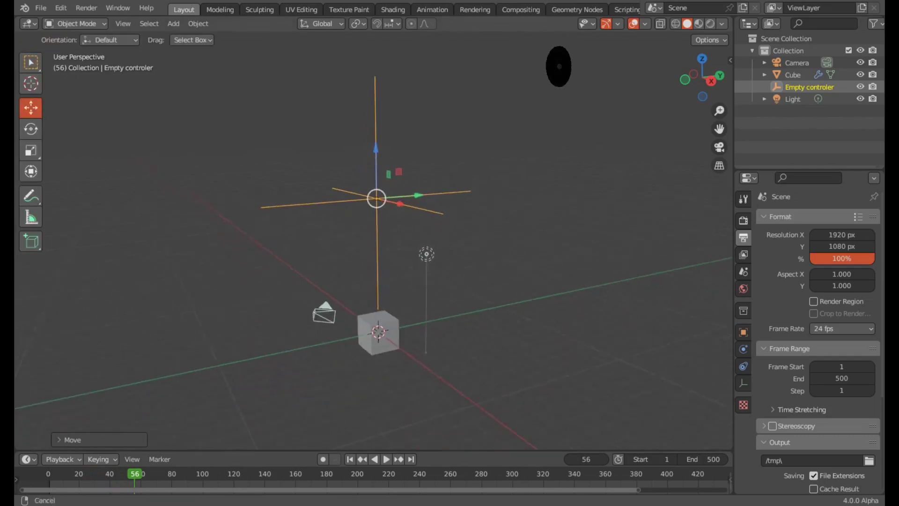
pyautogui.press('g')
pyautogui.press('z')
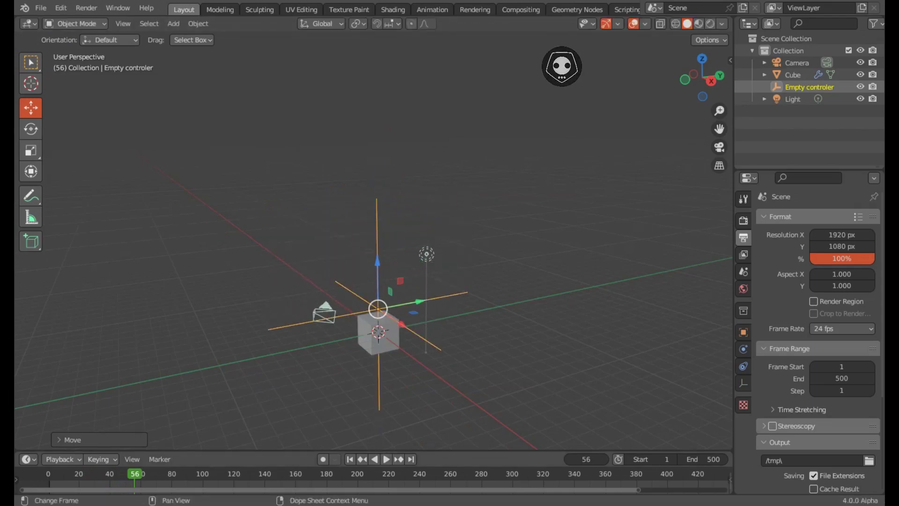
pyautogui.hotkey('shift', 'F11')
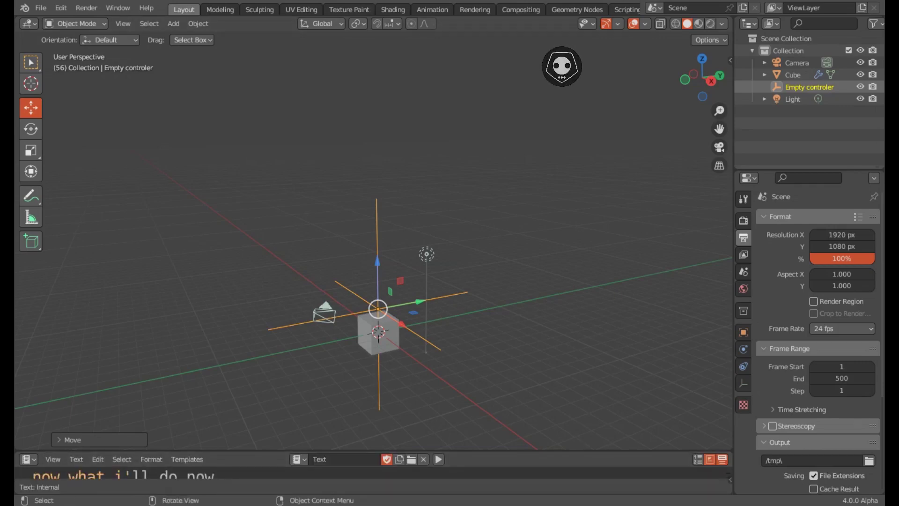
# - Enlarge the notes, add 'i hope you under stood' and 'gracias por ver happy blend :)', and save
pyautogui.moveTo(375, 450); pyautogui.dragTo(374, 339)
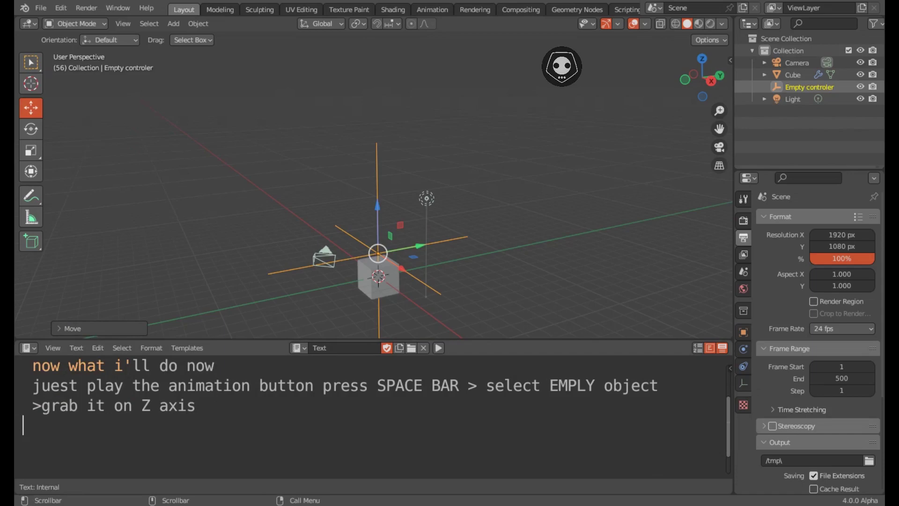
pyautogui.write('i hope y')
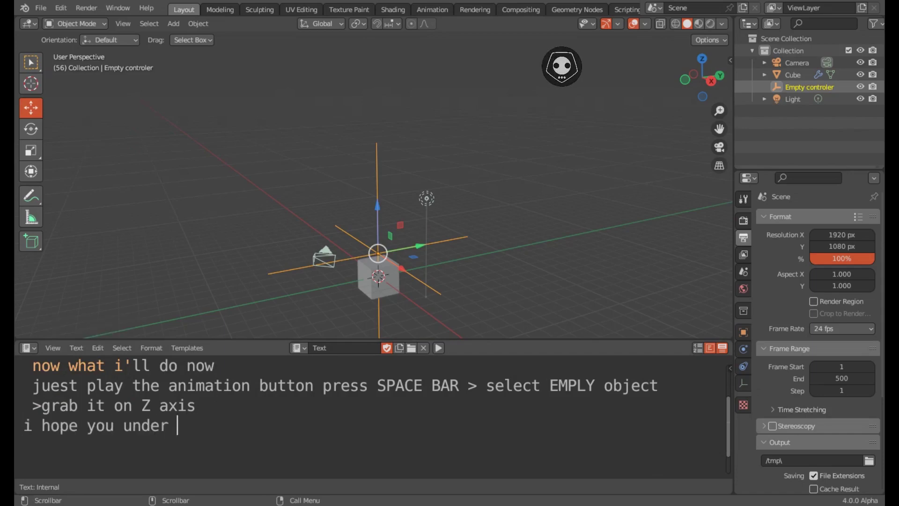
pyautogui.write('ou und')
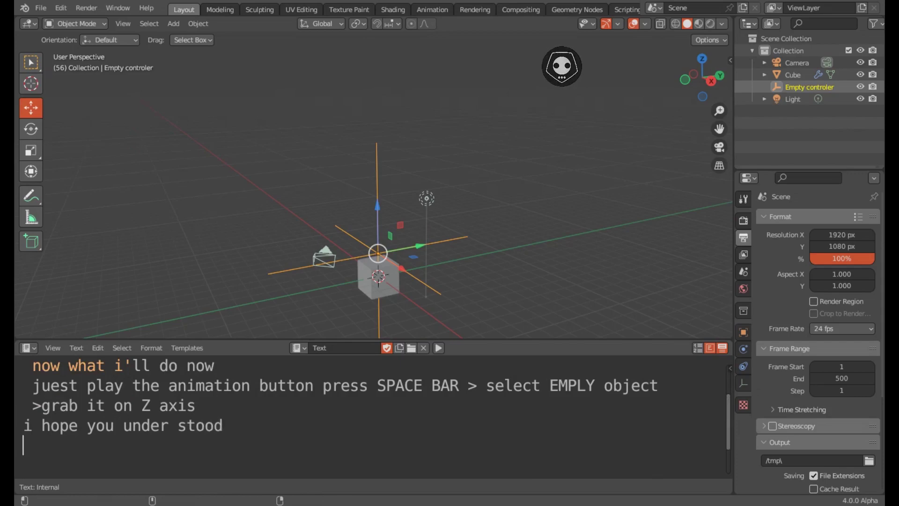
pyautogui.hotkey('ctrl', 's')
pyautogui.write('gra')
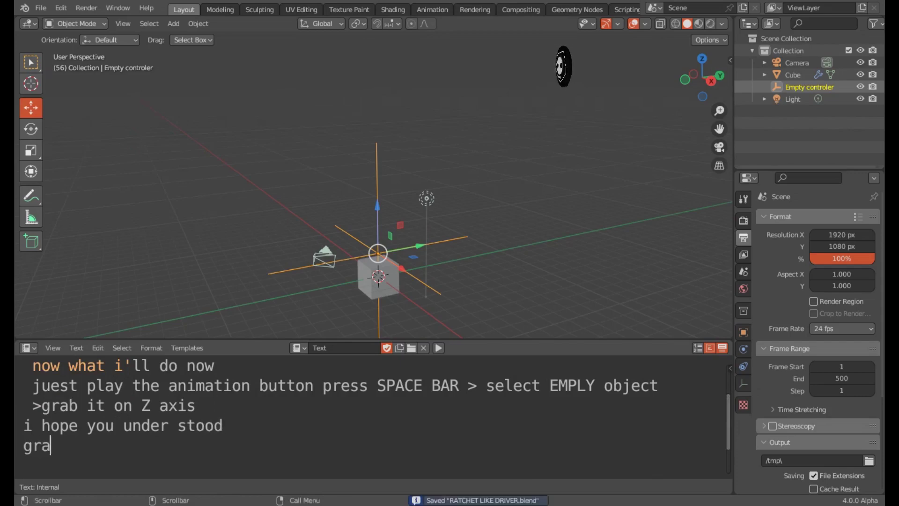
pyautogui.write('cis')
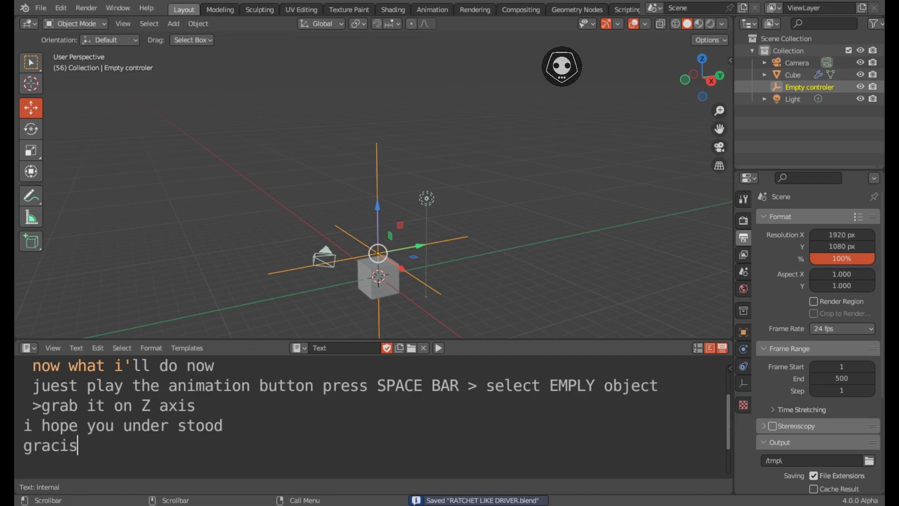
pyautogui.press('BackSpace')
pyautogui.write('as por ver ')
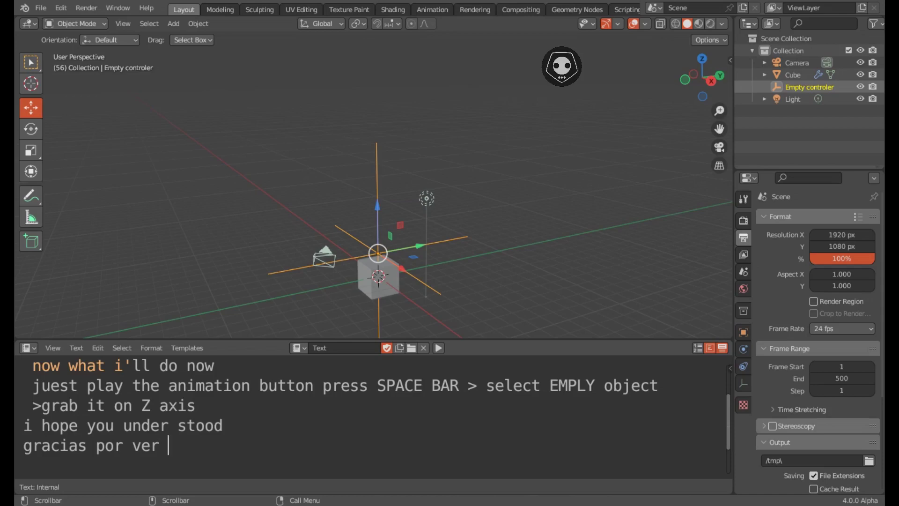
pyautogui.write('happy blend ')
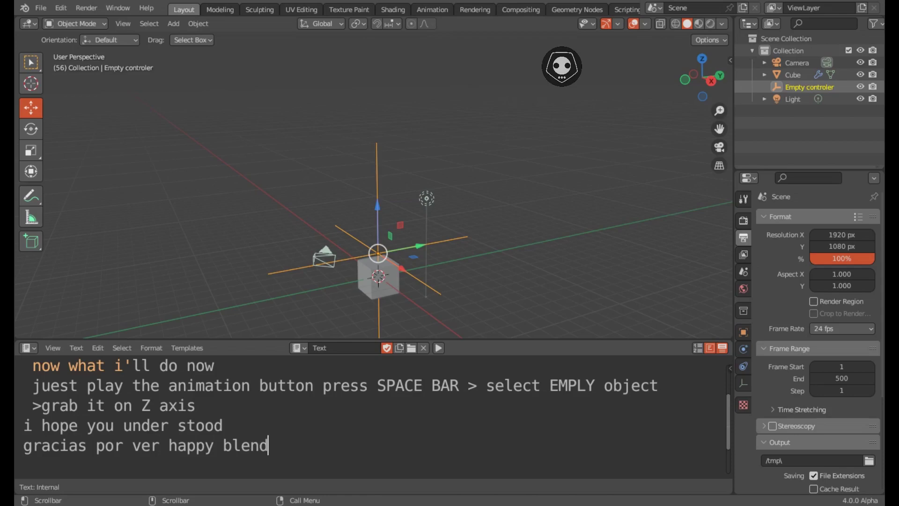
pyautogui.write(':)')
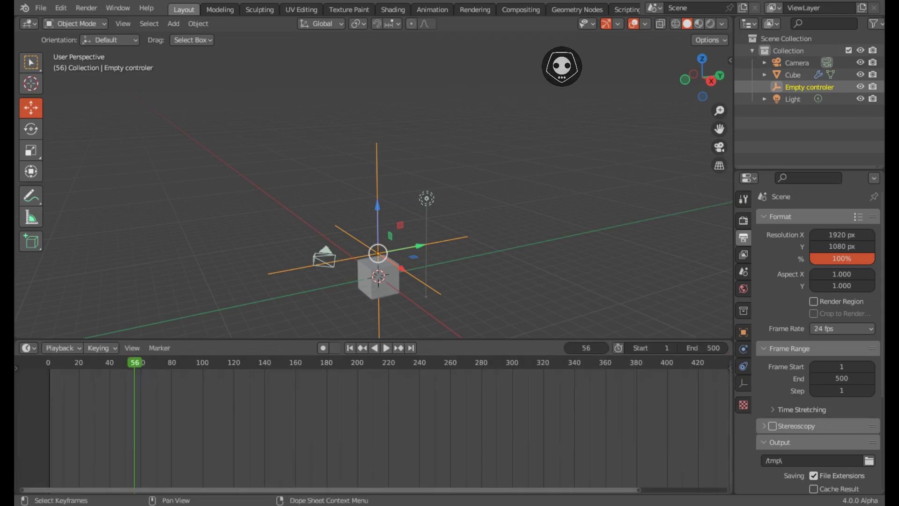
# - Hide the tool shelf and overlays, frame the cube, and maximize the 3D view
pyautogui.moveTo(375, 339); pyautogui.dragTo(375, 414)
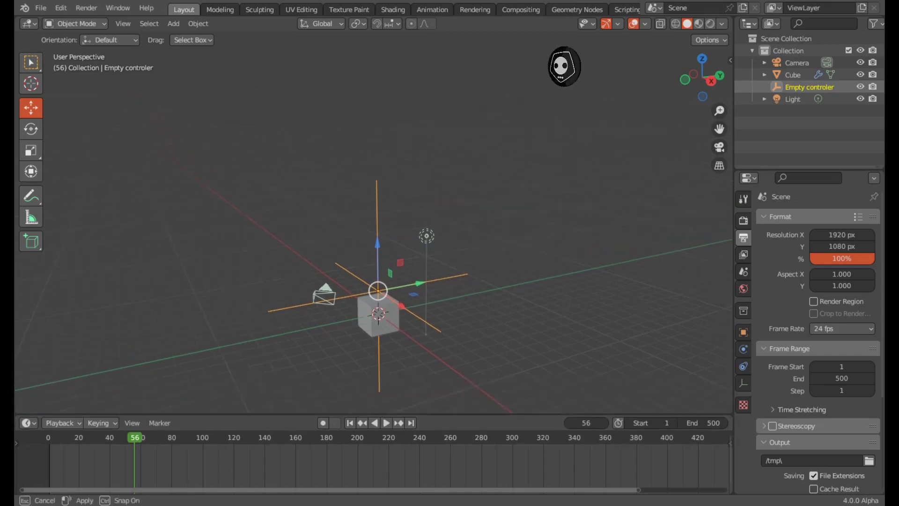
pyautogui.press('t')
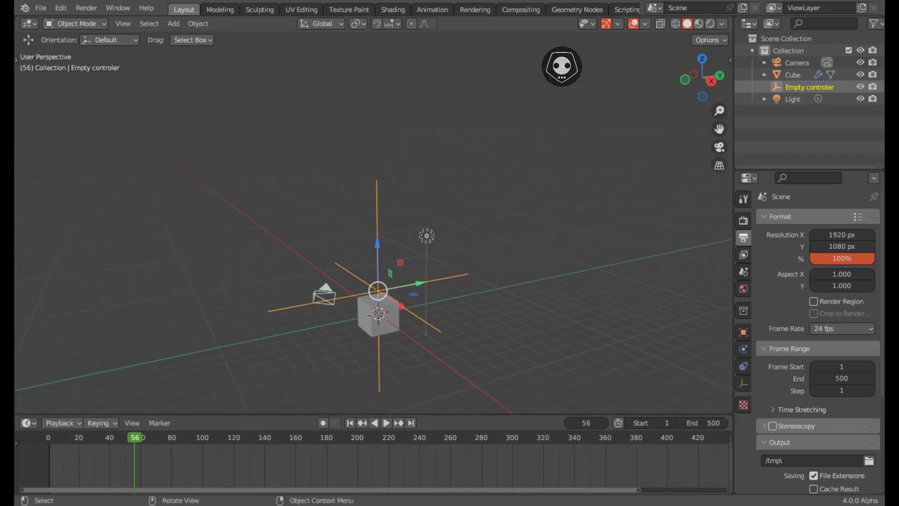
pyautogui.hotkey('shift', 'alt', 'z')
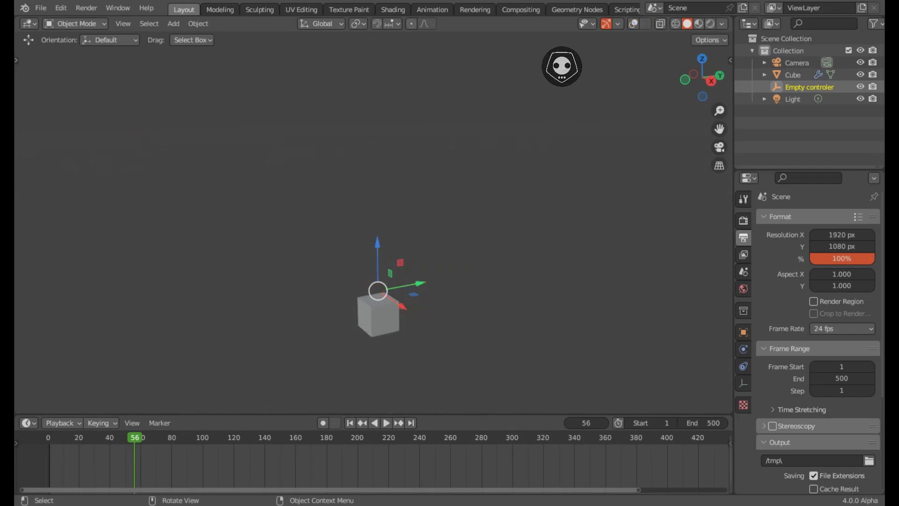
pyautogui.moveTo(378, 291)
pyautogui.keyDown('shift'); pyautogui.mouseDown(button='middle')
pyautogui.moveTo(385, 225)
pyautogui.moveTo(331, 124)
pyautogui.mouseUp(button='middle'); pyautogui.keyUp('shift')
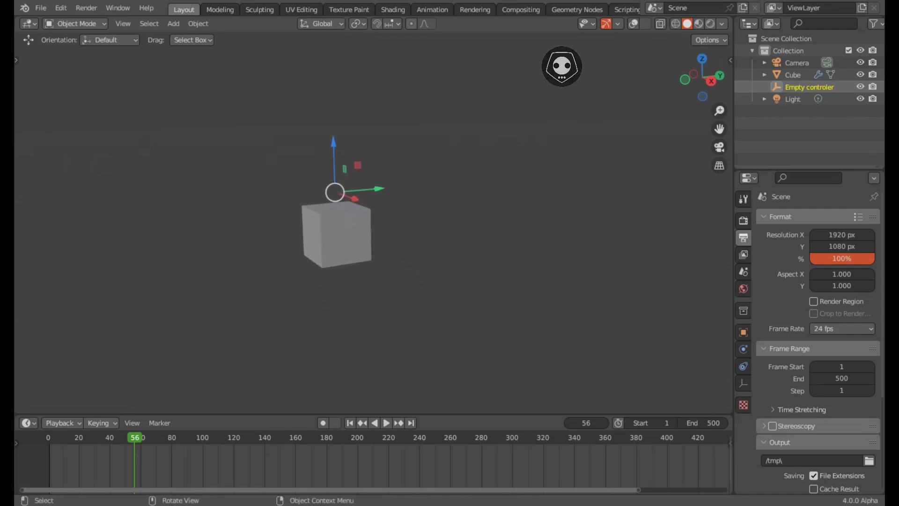
pyautogui.moveTo(328, 414); pyautogui.dragTo(327, 449)
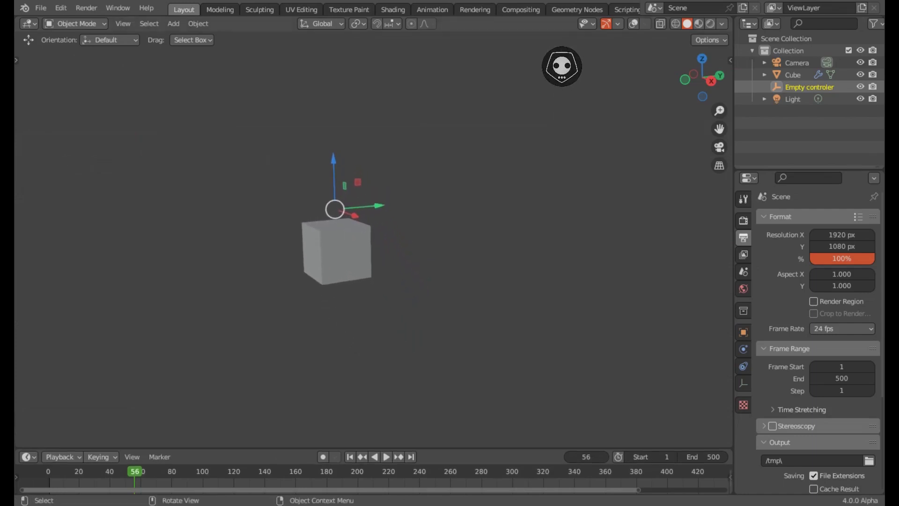
pyautogui.hotkey('ctrl', 'space')
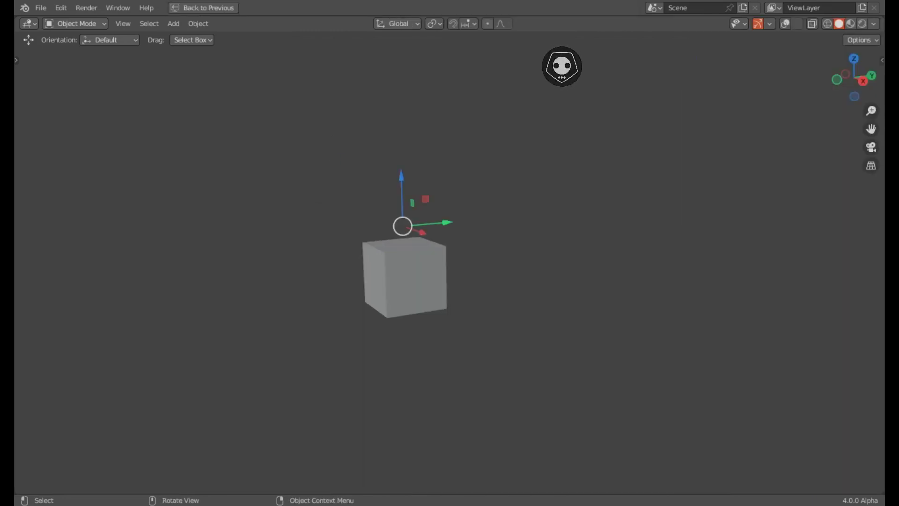
# - Raise the empty along Z to lift the cube, restore overlays, and raise it again
pyautogui.press('g')
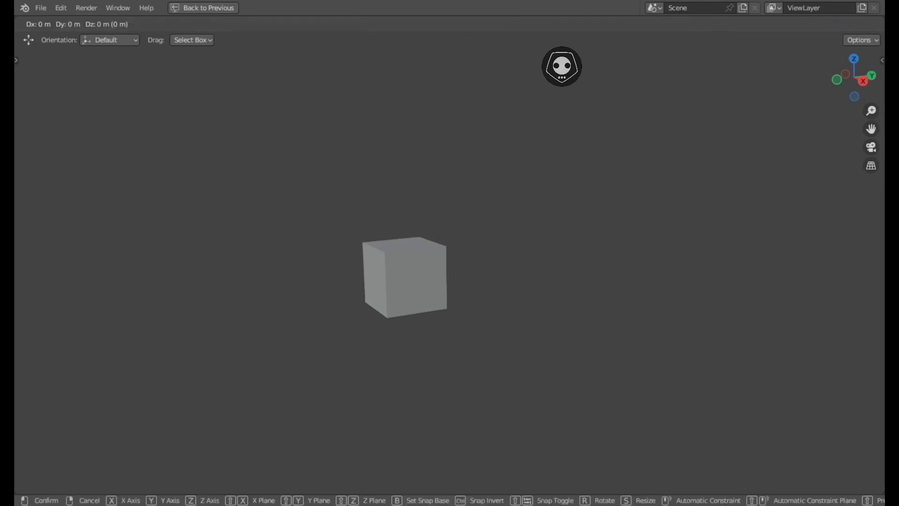
pyautogui.press('z')
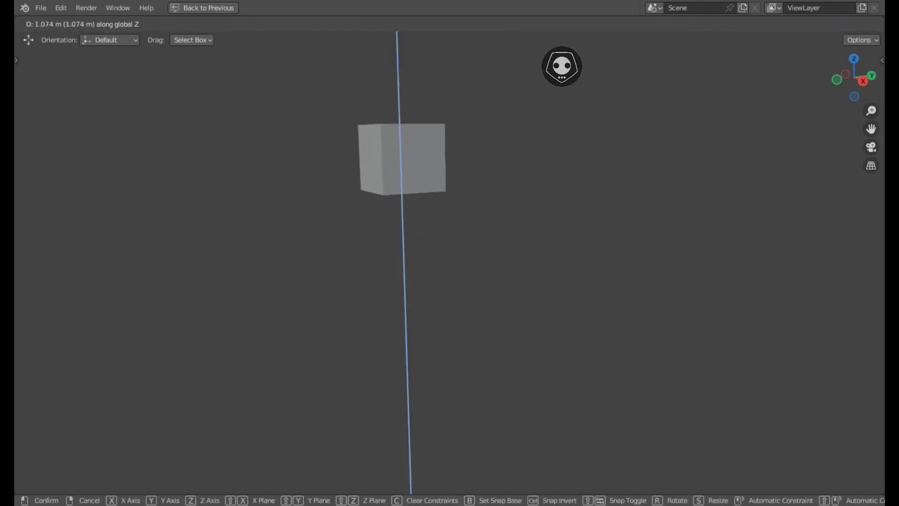
pyautogui.press('Return')
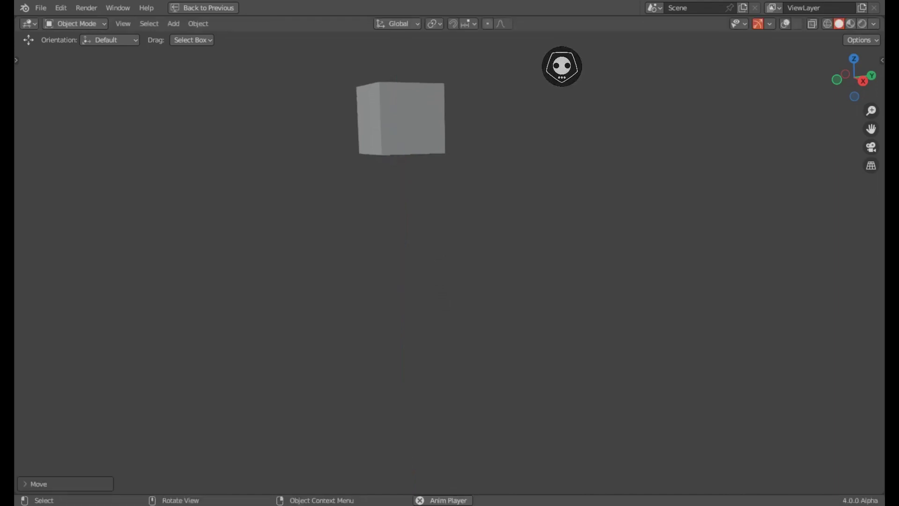
pyautogui.hotkey('shift', 'alt', 'z')
pyautogui.keyDown('shift'); pyautogui.moveTo(449, 211); pyautogui.dragTo(449, 299, button='middle'); pyautogui.keyUp('shift')
pyautogui.press('g')
pyautogui.press('z')
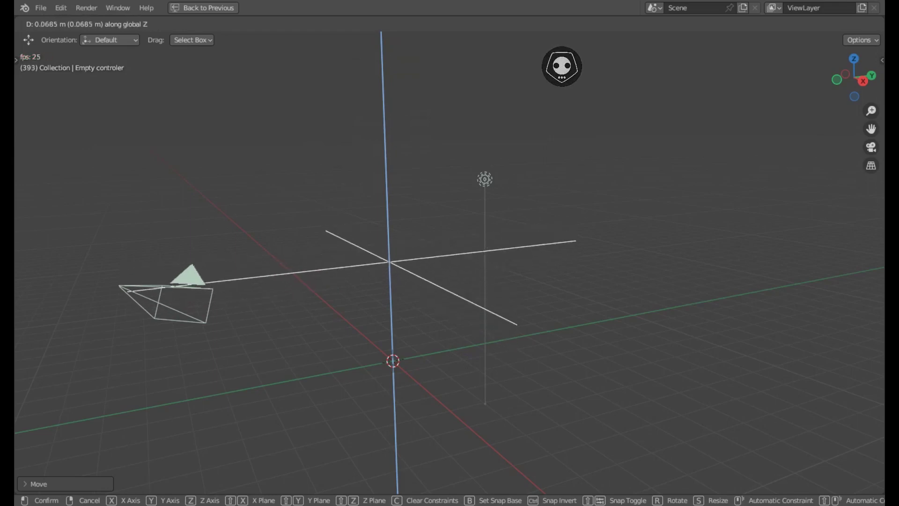
# - End the empty's previous move, view the raised cube, then rotate the empty about Z
pyautogui.press('Escape')
pyautogui.scroll(-3, 450, 262)
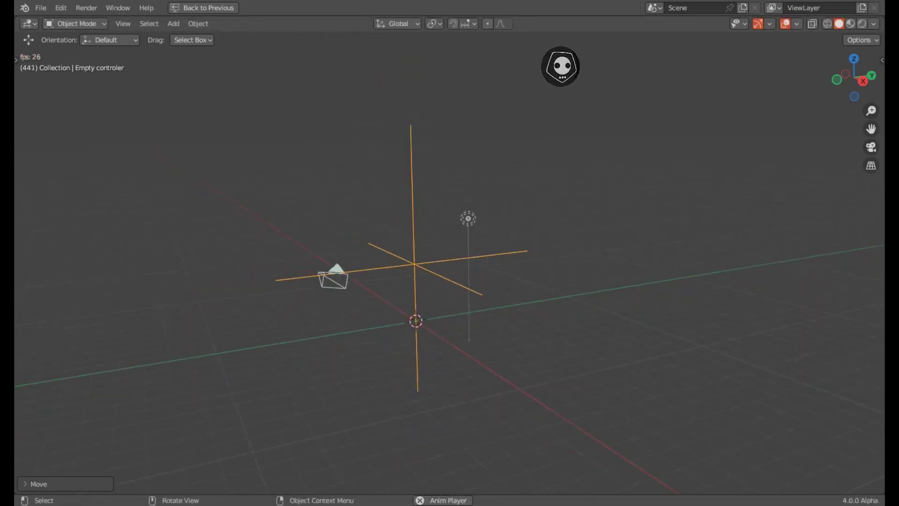
pyautogui.moveTo(450, 262); pyautogui.dragTo(449, 243, button='middle')
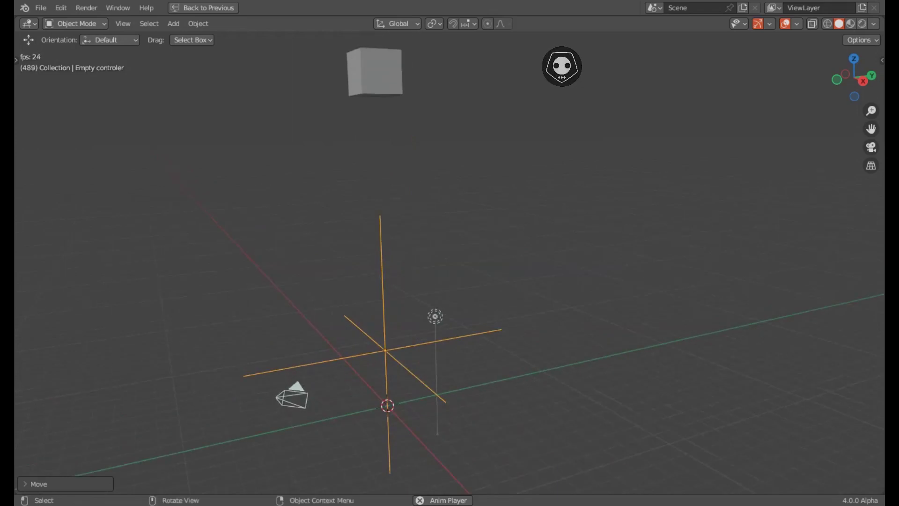
pyautogui.press('r')
pyautogui.press('z')
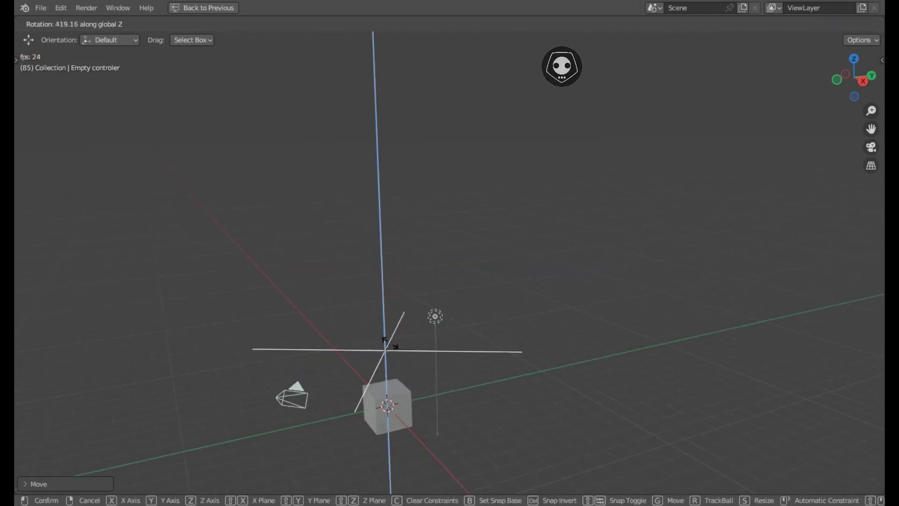
pyautogui.click(431, 351)
# - Raise the empty controller along Z again so the cube ratchets upward
pyautogui.press('g')
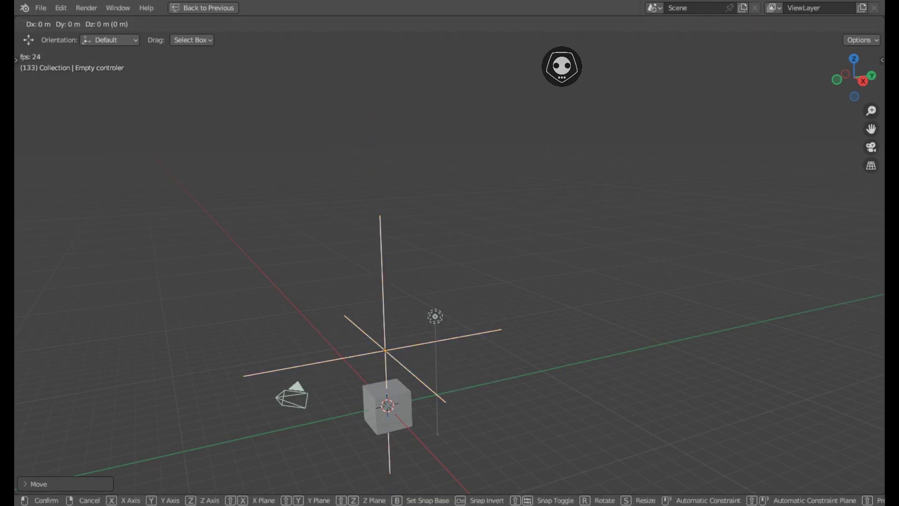
pyautogui.press('z')
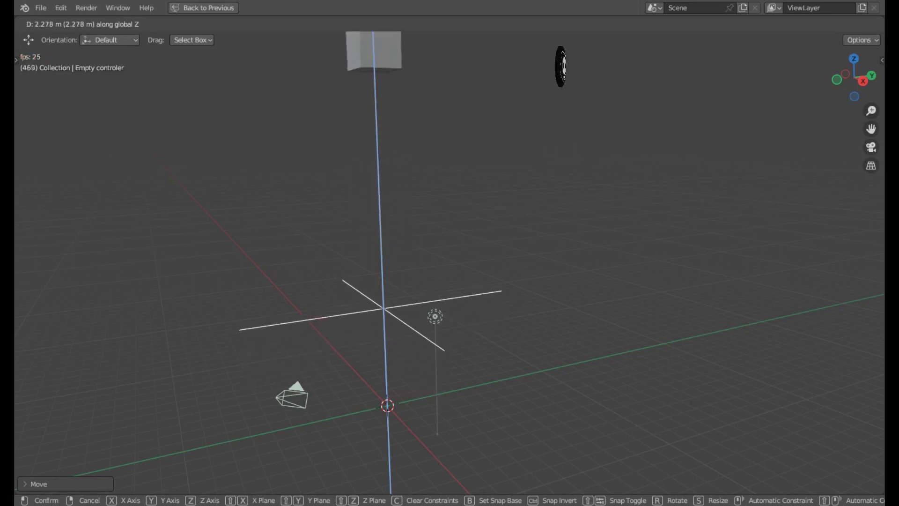
pyautogui.press('Return')
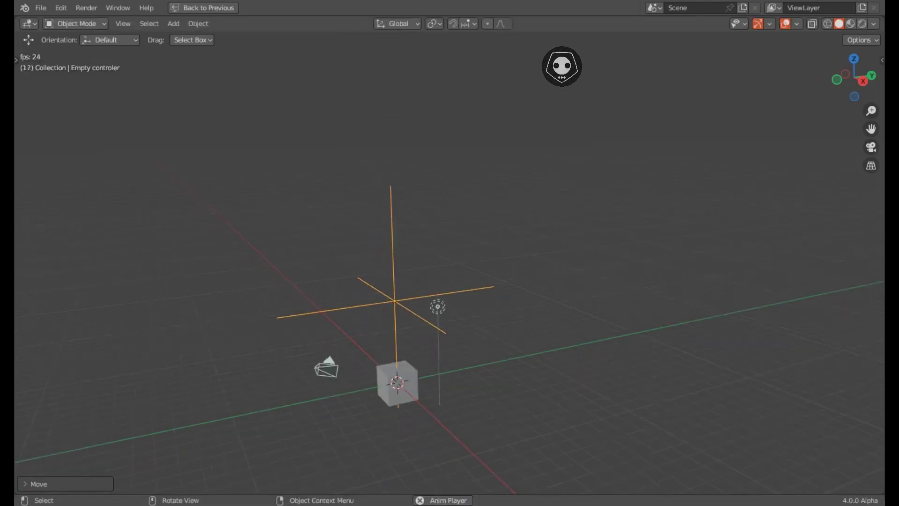